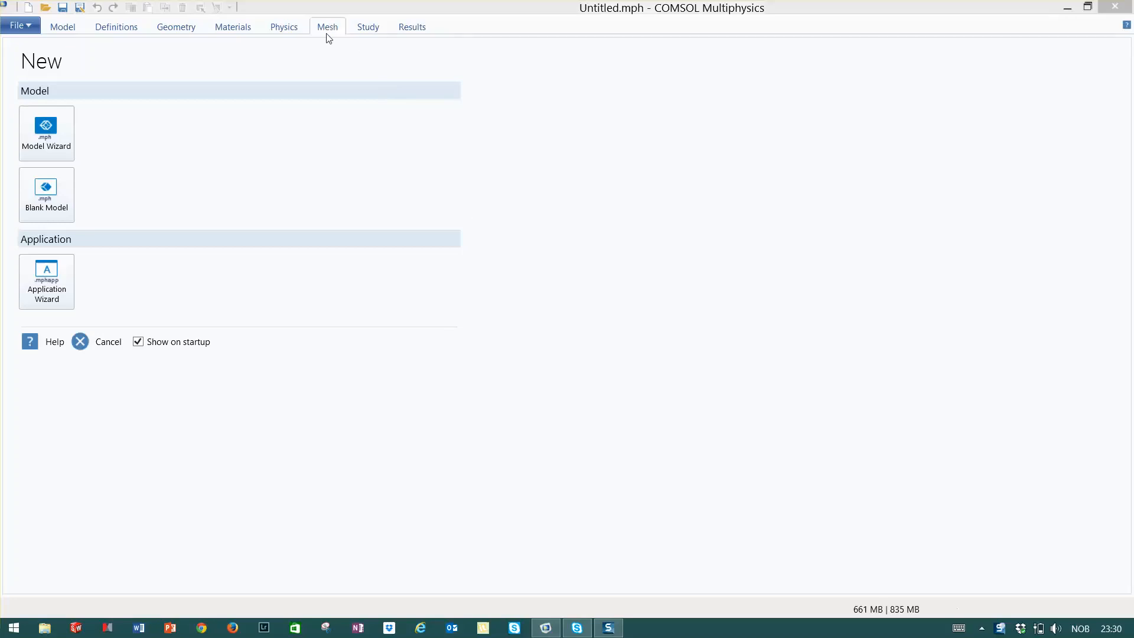
Start a new 2D model in the Model Wizard and add the Electrostatics (es) physics interface
click(62, 145)
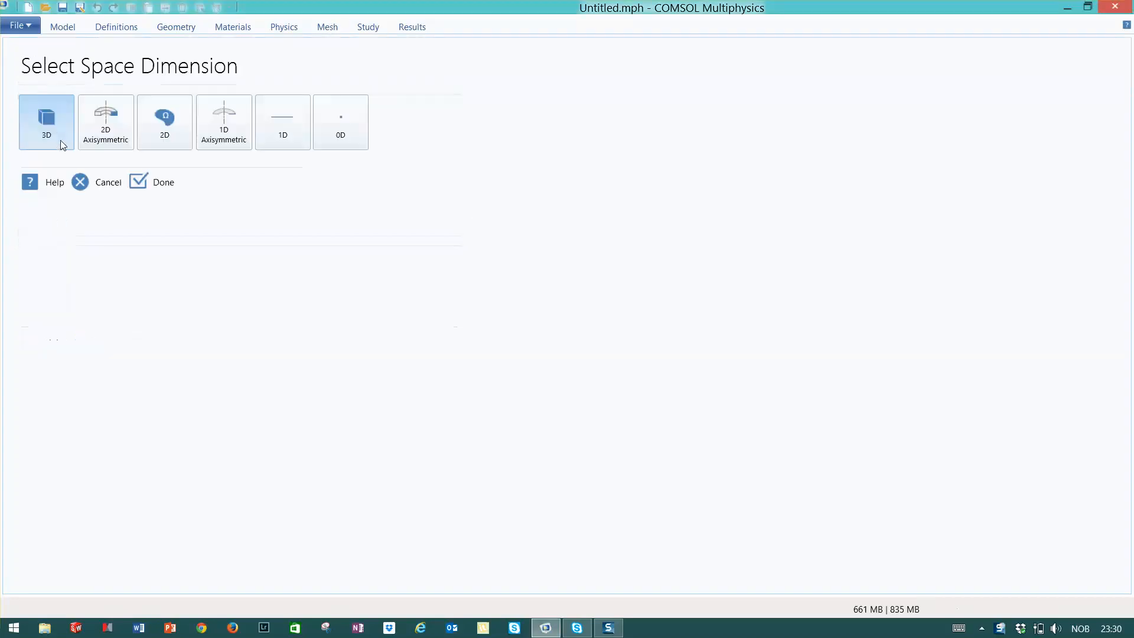
click(172, 131)
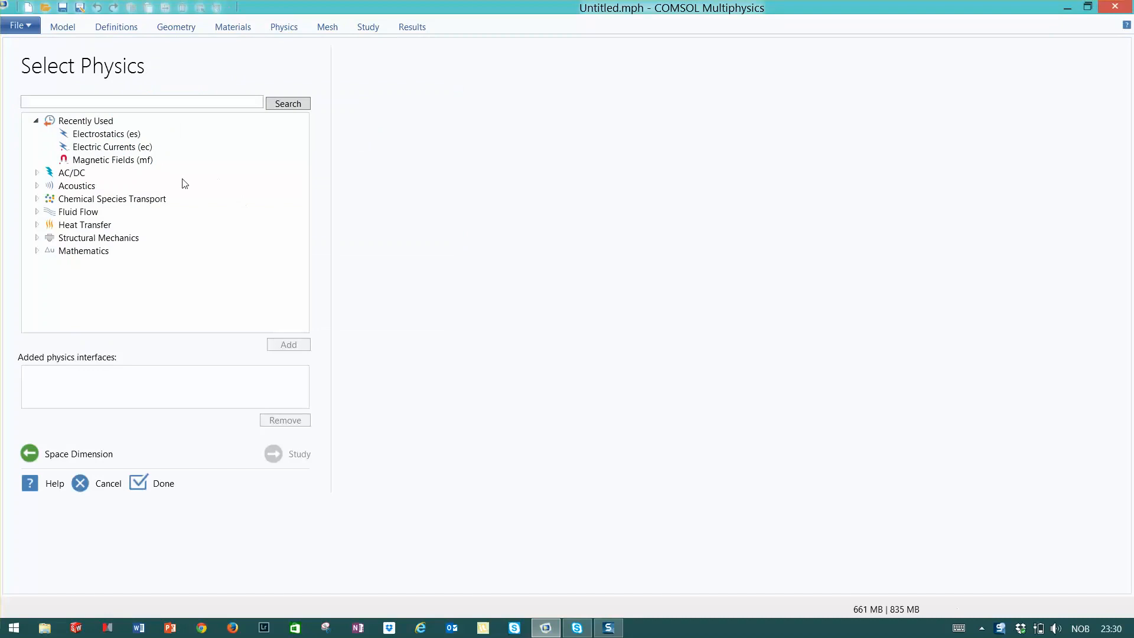
click(104, 134)
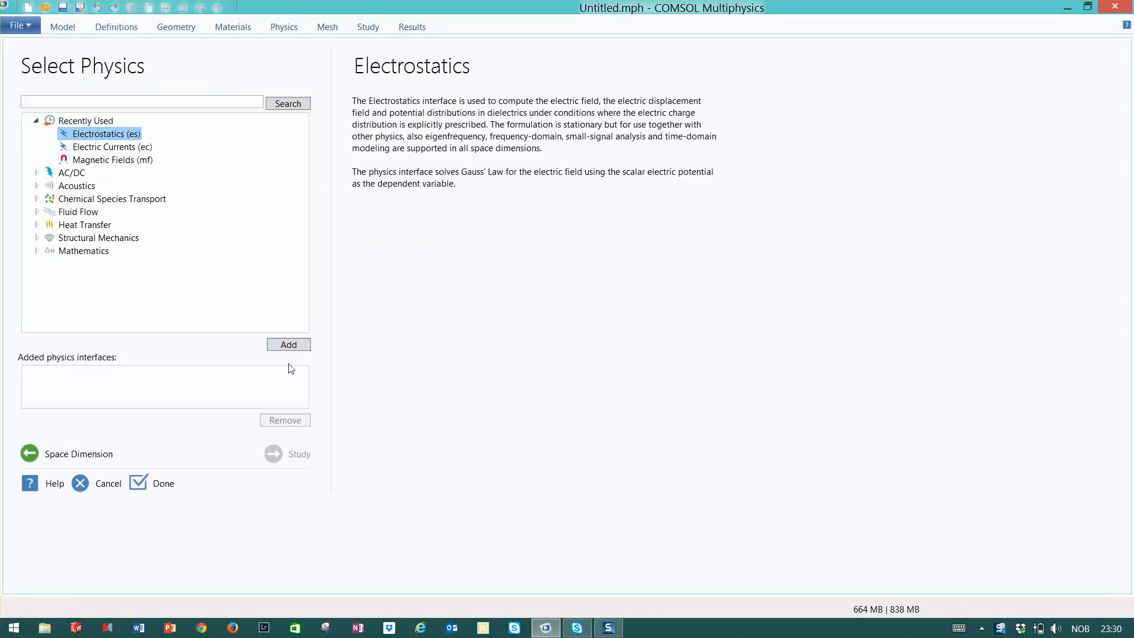
click(293, 344)
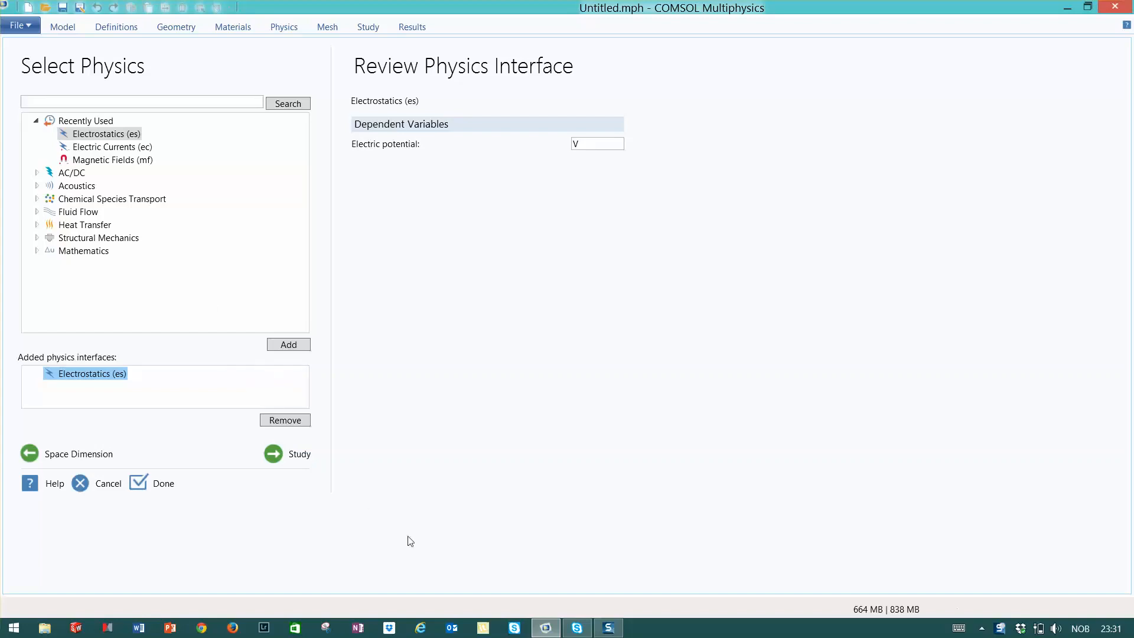
Choose a Stationary study, finish the wizard, and decline saving changes to the untitled file
click(297, 462)
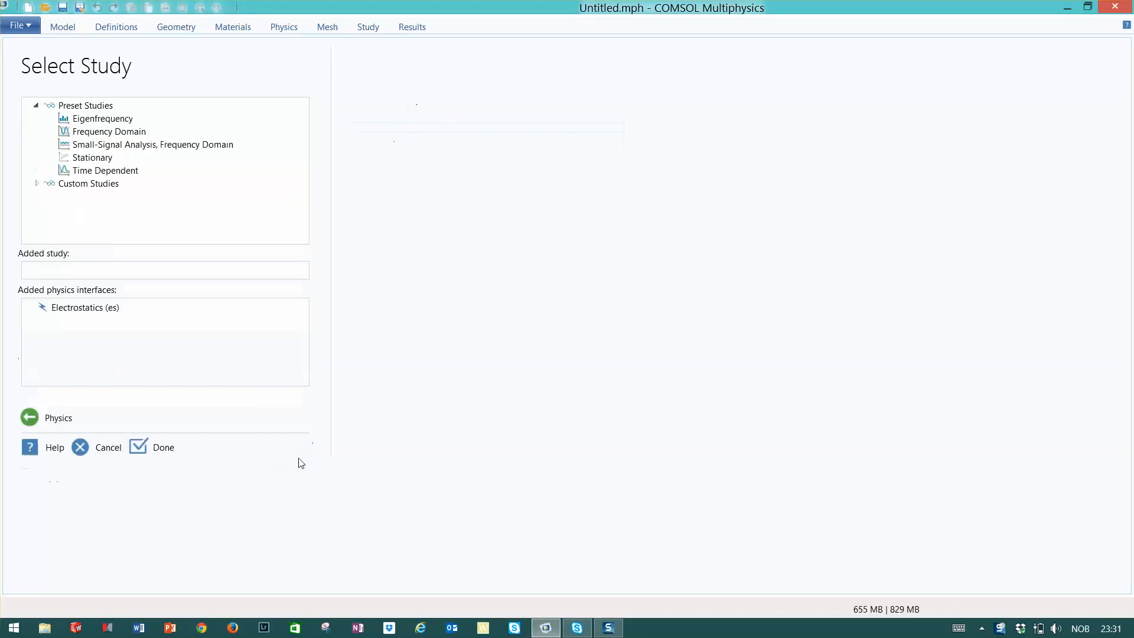
click(88, 160)
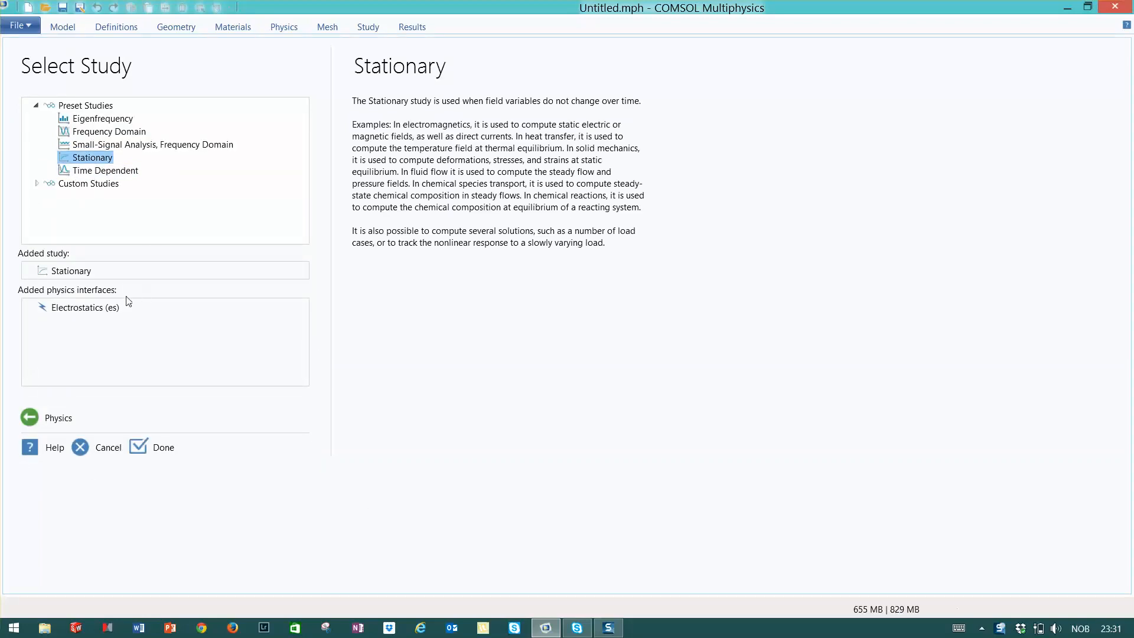
click(140, 448)
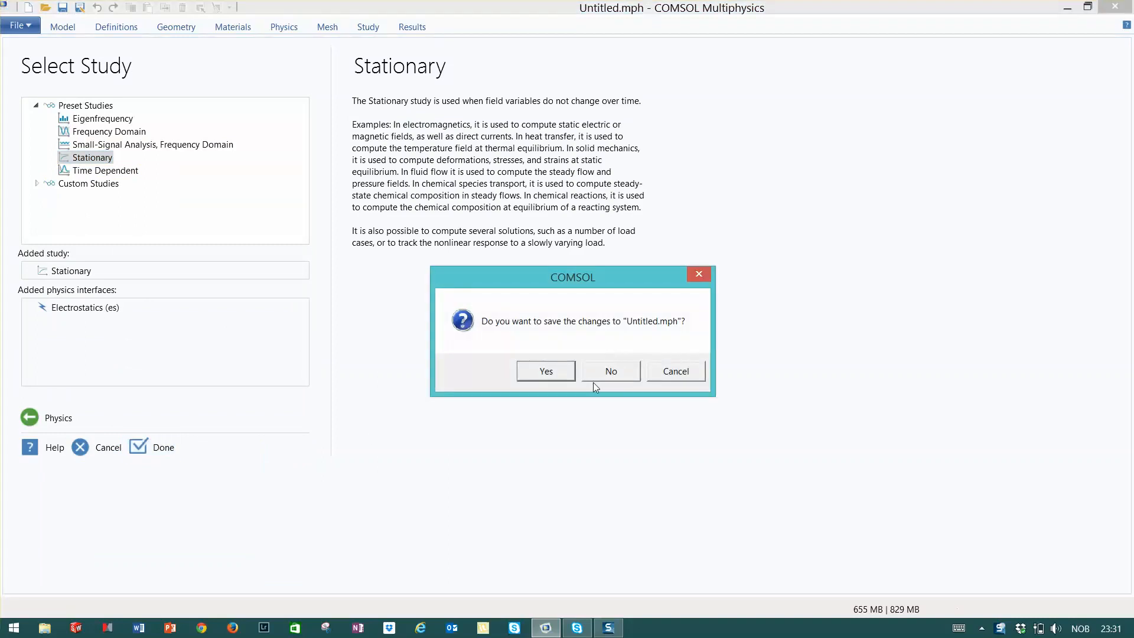
click(611, 372)
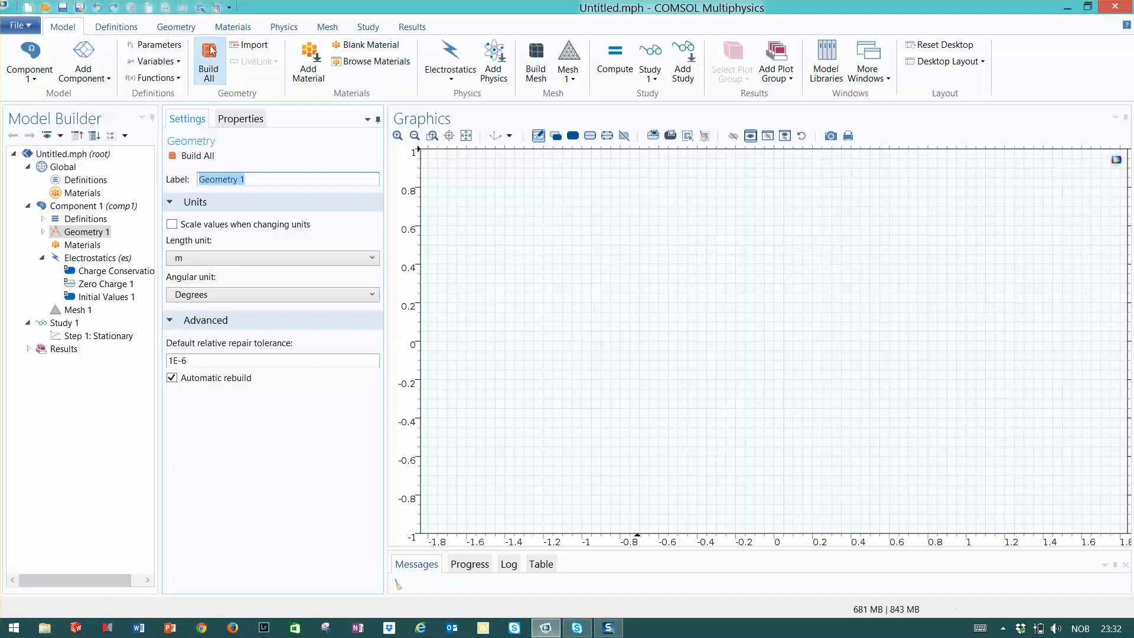
Draw a rectangle about 2.65 by 1.7 m, then a smaller rectangle about 0.8 by 0.5 m inside its lower middle
click(176, 27)
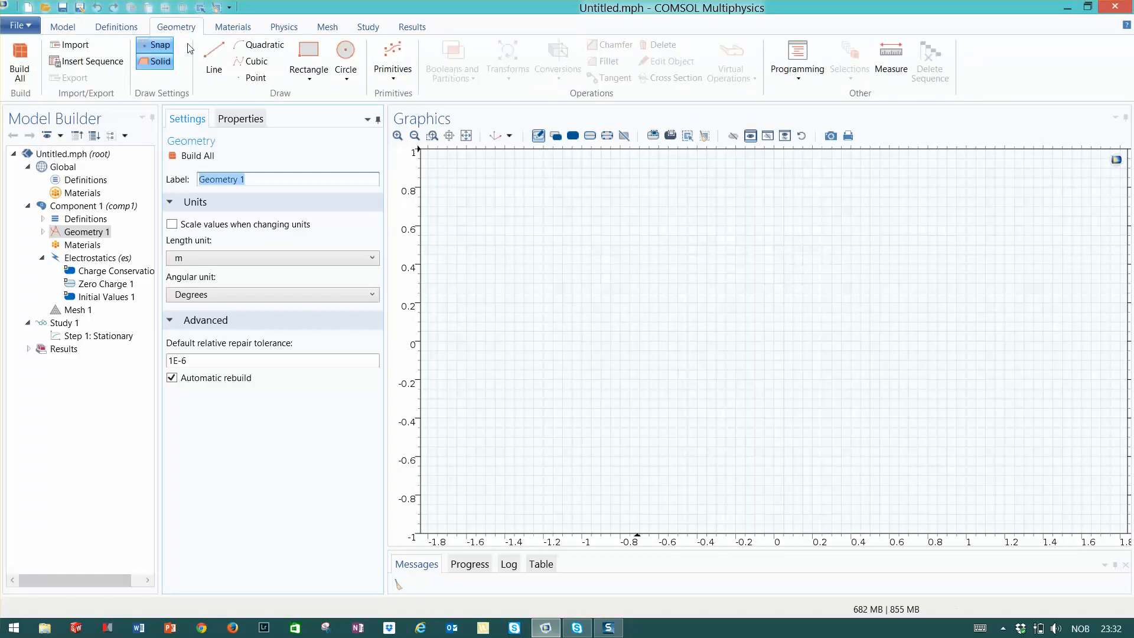
click(319, 56)
drag(505, 177, 1012, 505)
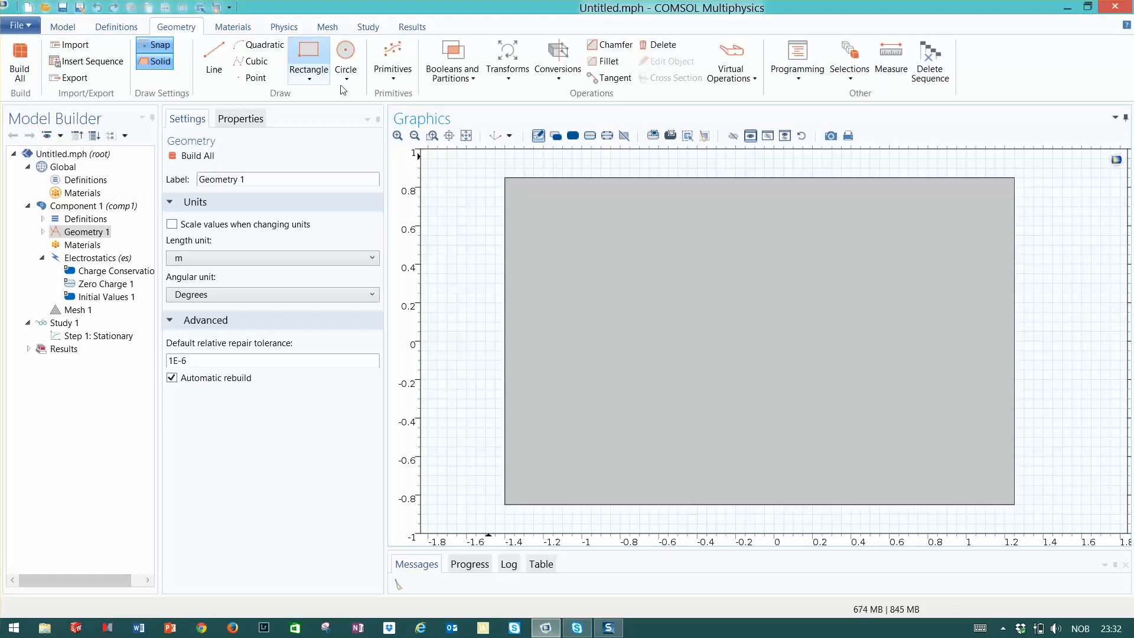
drag(659, 380, 811, 480)
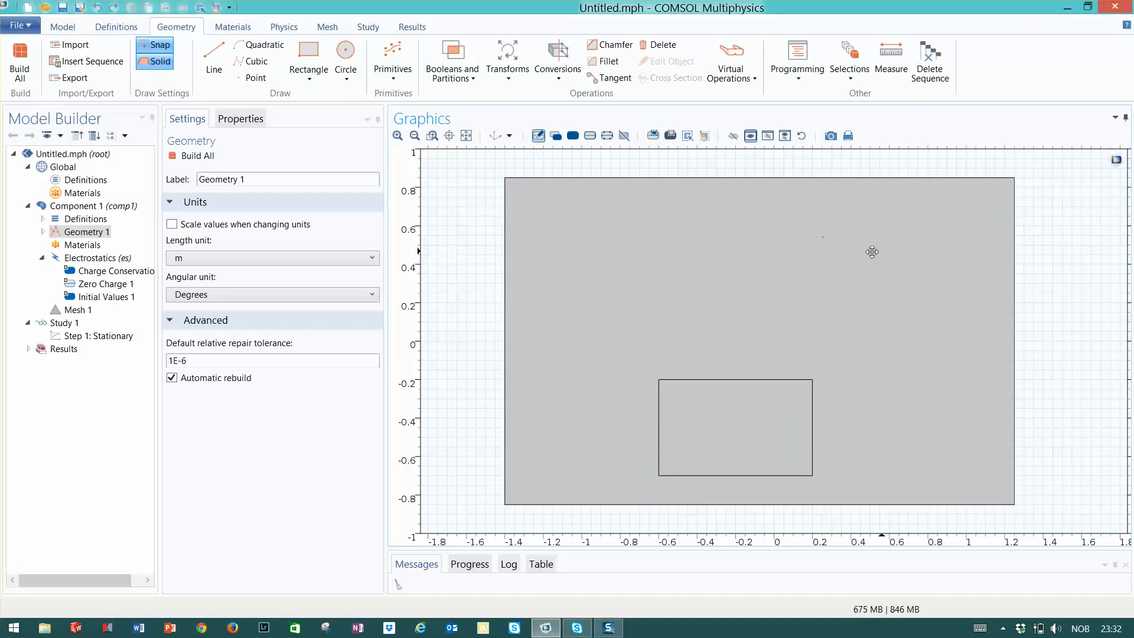
Draw a line from about (-0.68, -0.08) to about (0.33, 0.52) inside the large rectangle
click(214, 59)
click(649, 360)
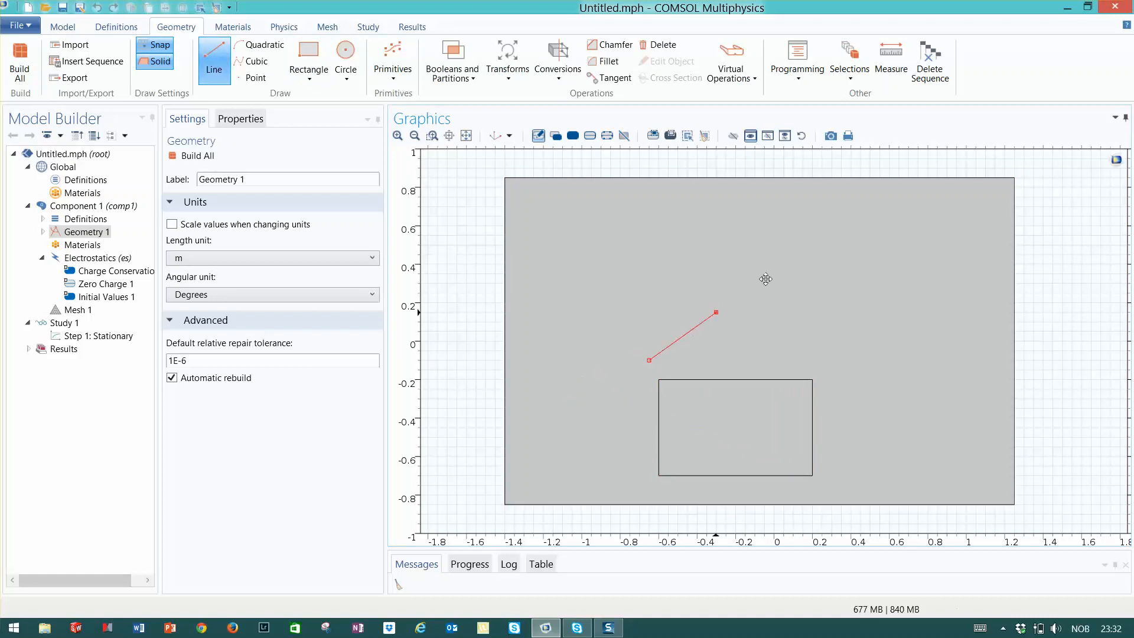
right_click(840, 246)
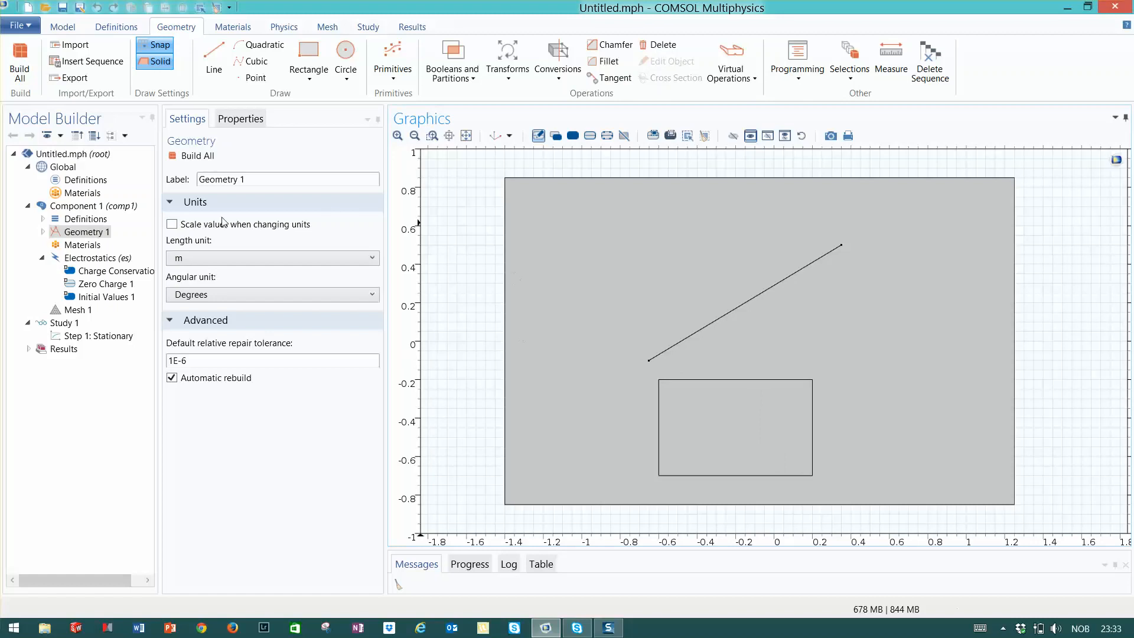
Build the default mesh, then set the physics-controlled element size to Finer and rebuild it
click(325, 29)
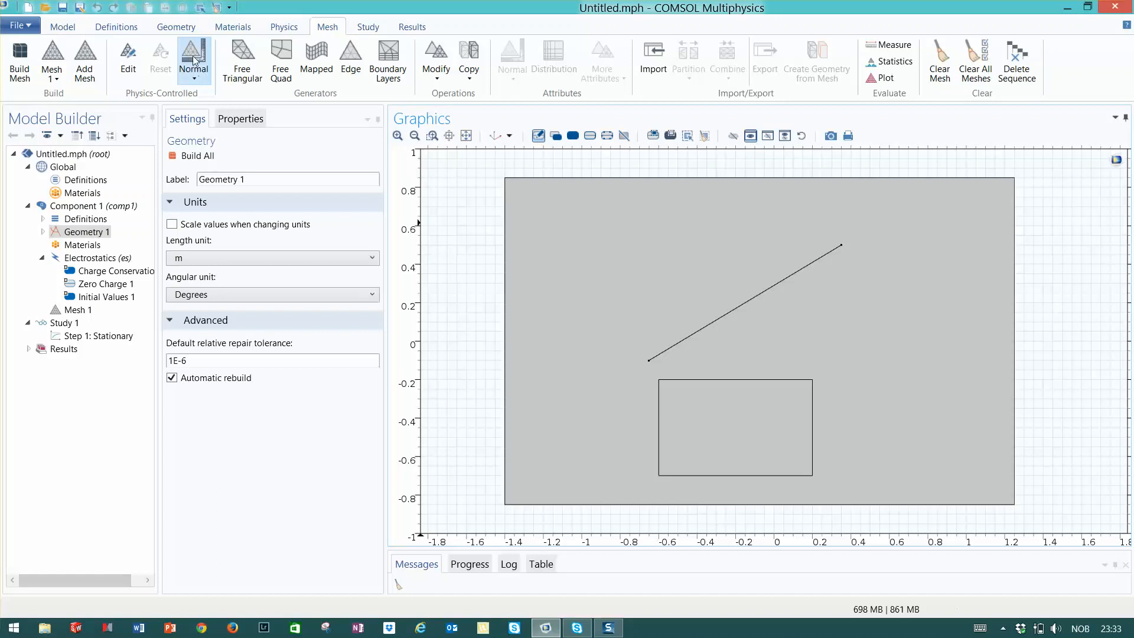
click(22, 58)
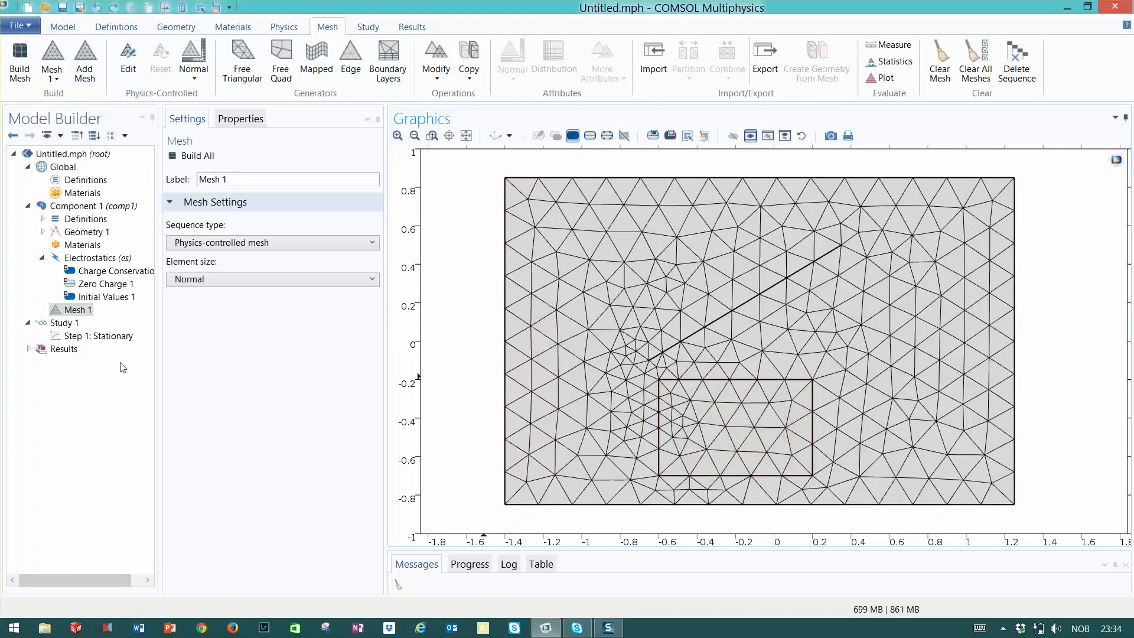
click(193, 83)
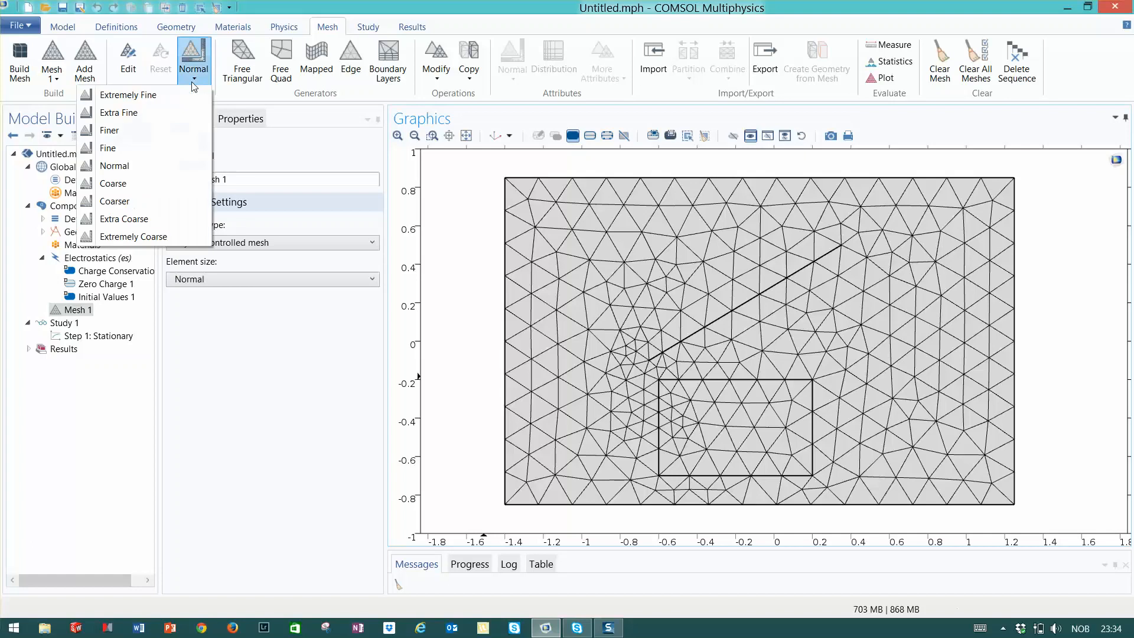
click(118, 131)
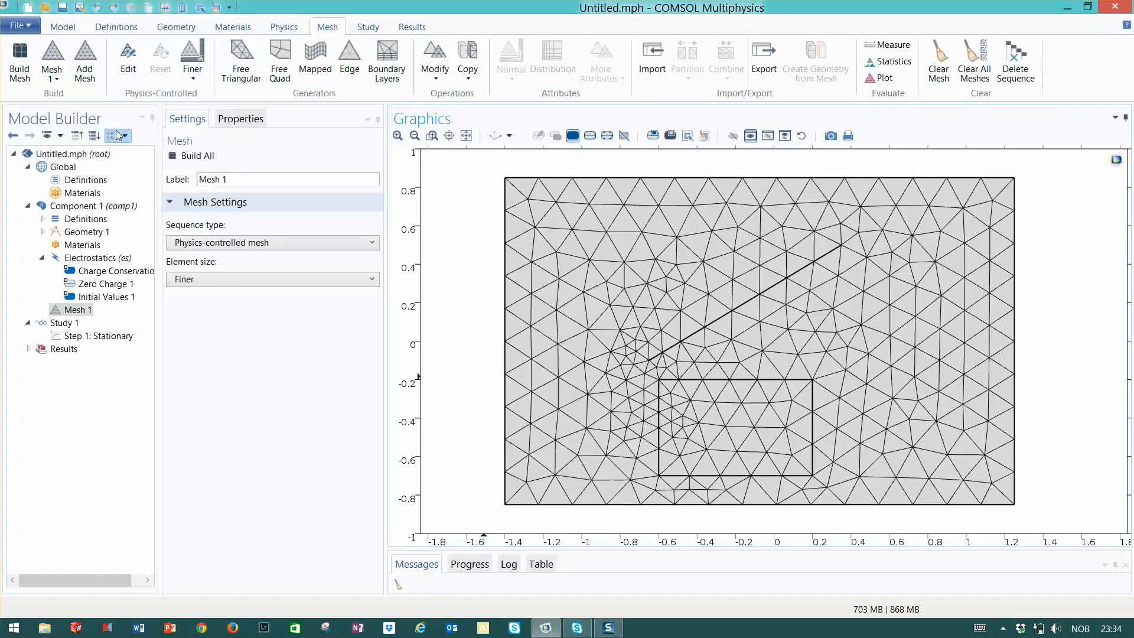
click(21, 65)
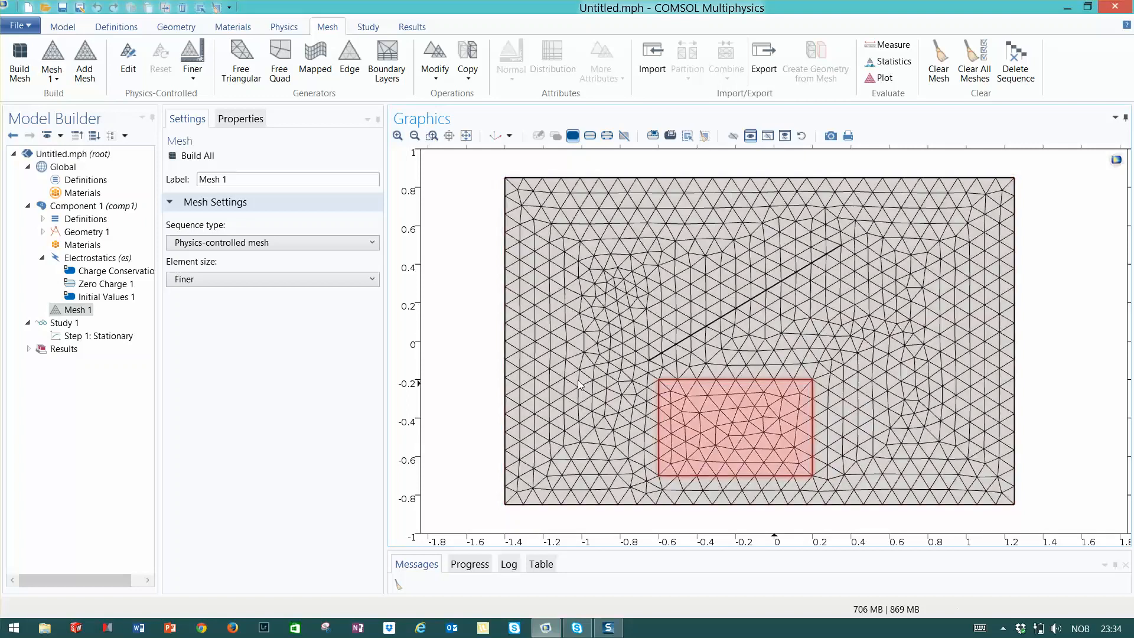
Add a Free Triangular node to the mesh sequence and build the mesh
click(73, 313)
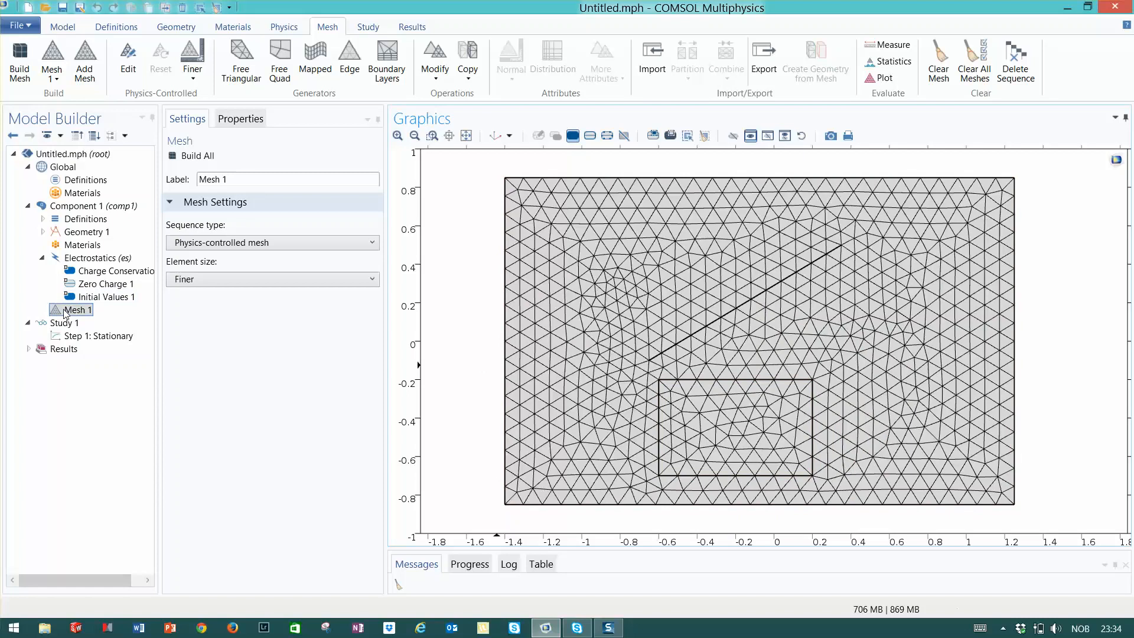
click(65, 312)
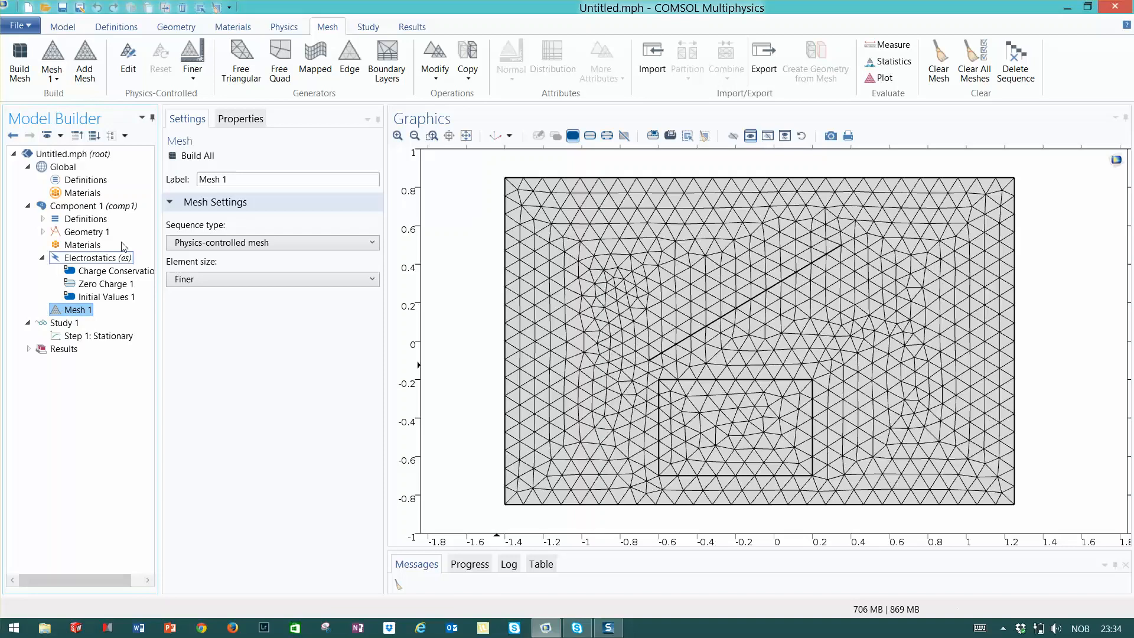
click(240, 59)
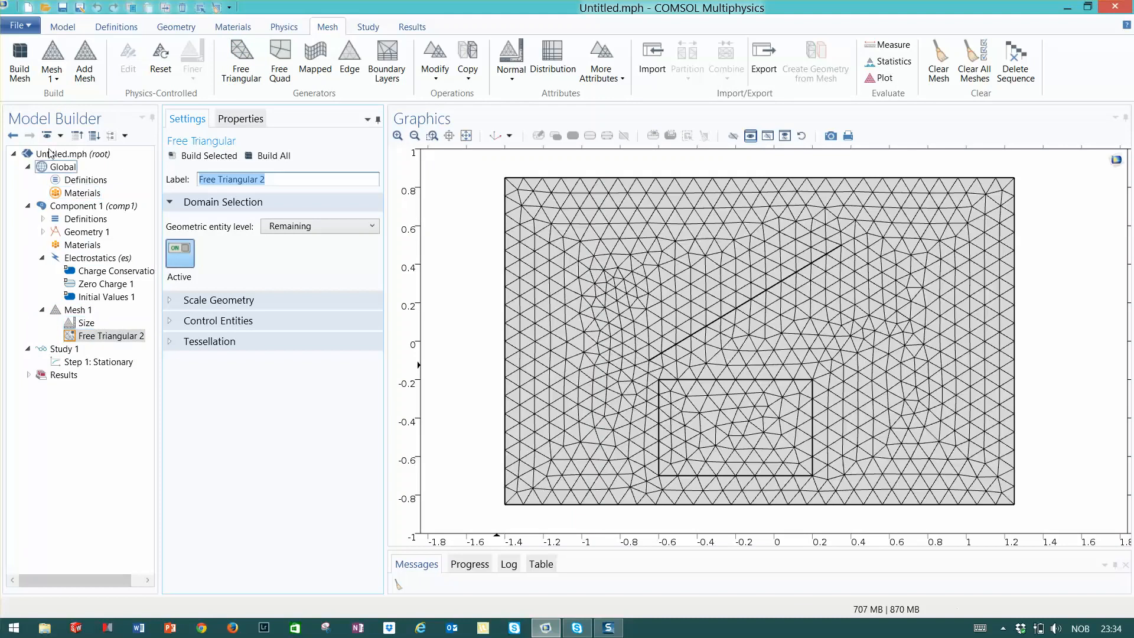
click(20, 62)
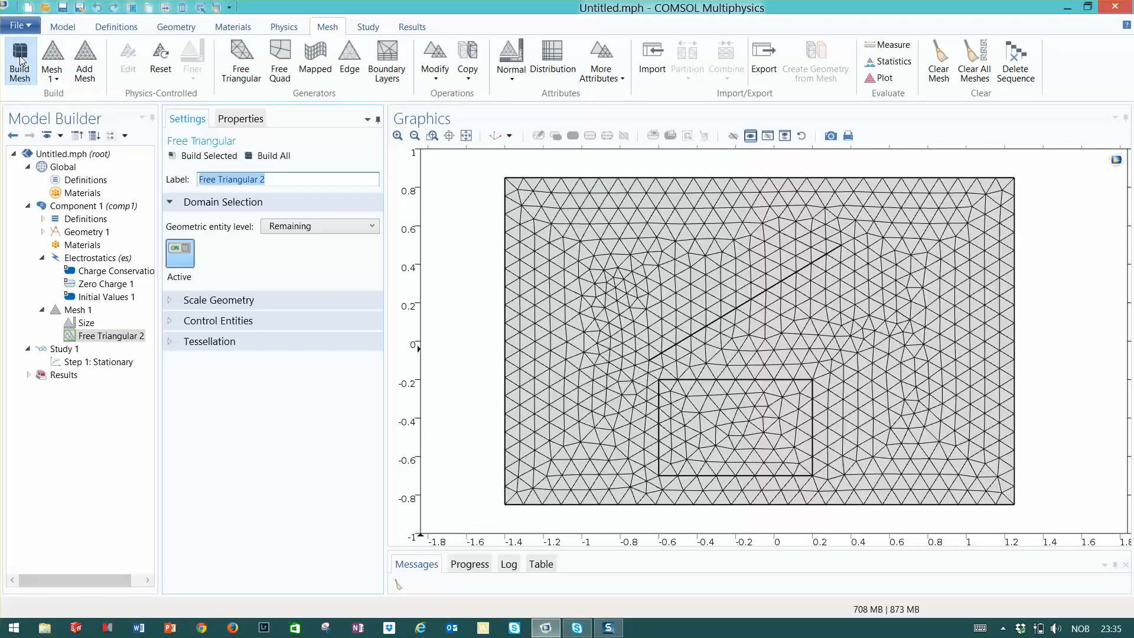
Set the mesh's global Size to the predefined Coarser and rebuild the mesh
click(78, 324)
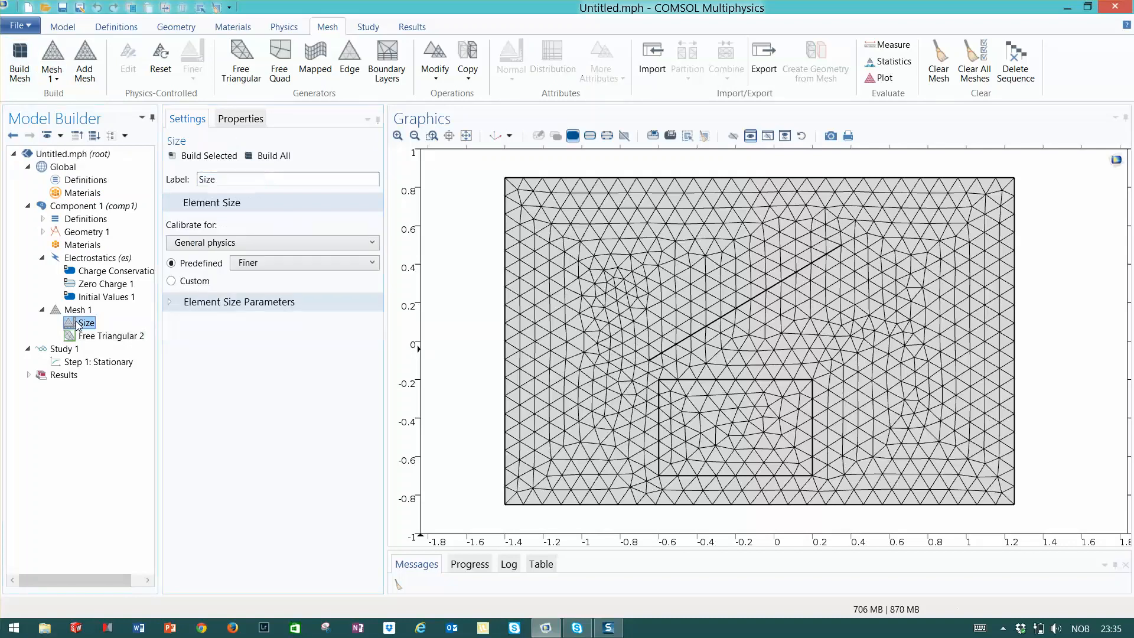
click(372, 264)
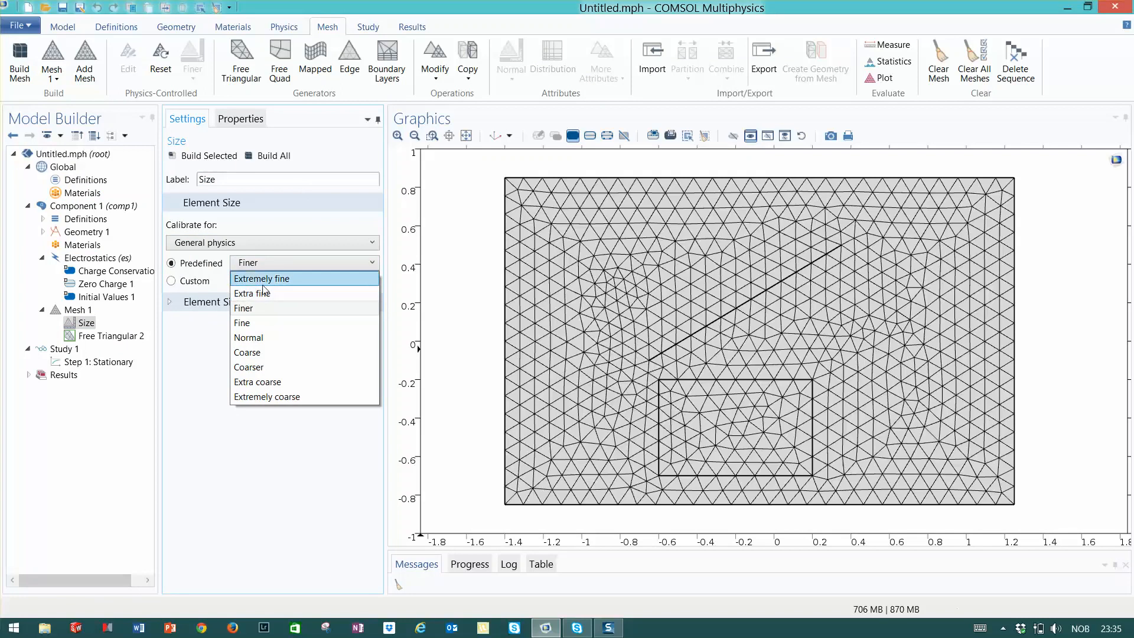
click(268, 367)
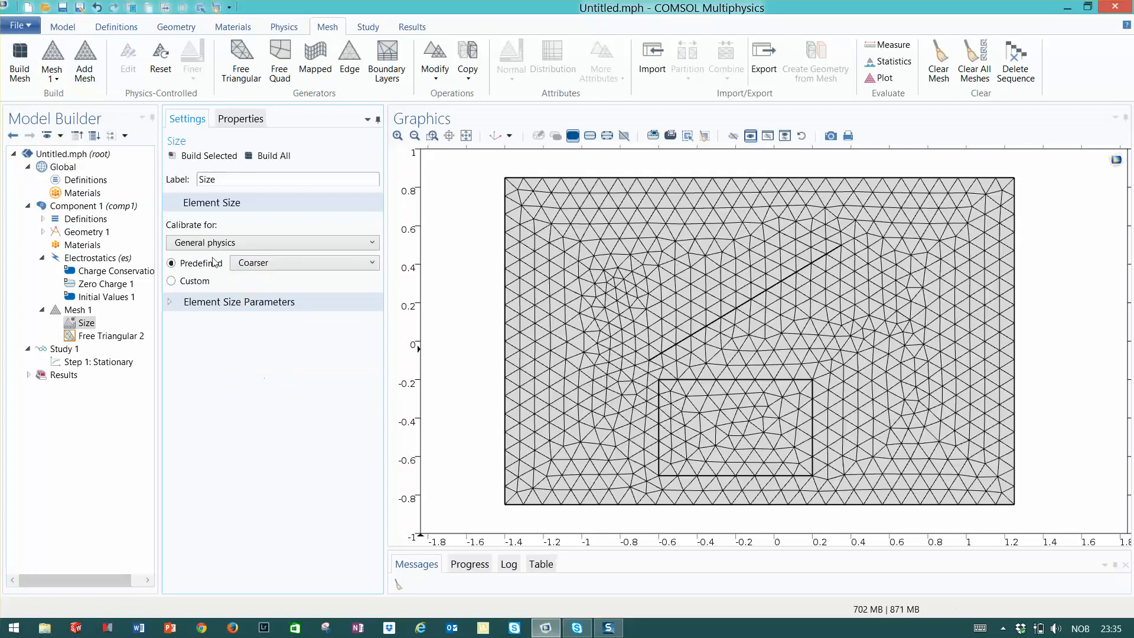
click(18, 55)
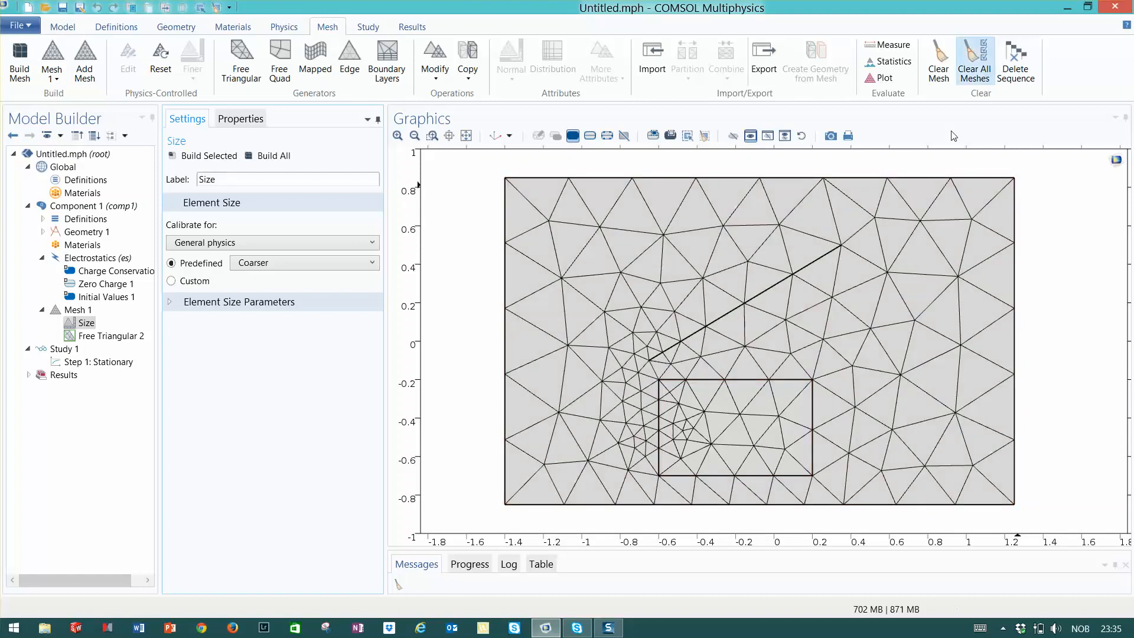
Add a Size node under Free Triangular 2 and set its geometric entity level to Domain
click(118, 337)
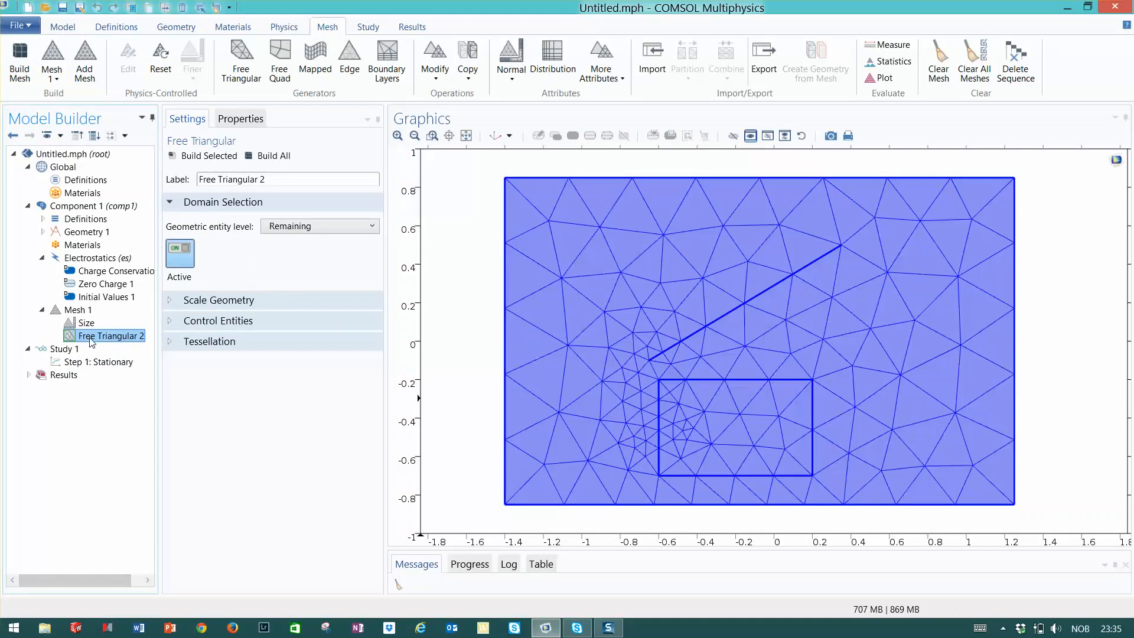
right_click(92, 342)
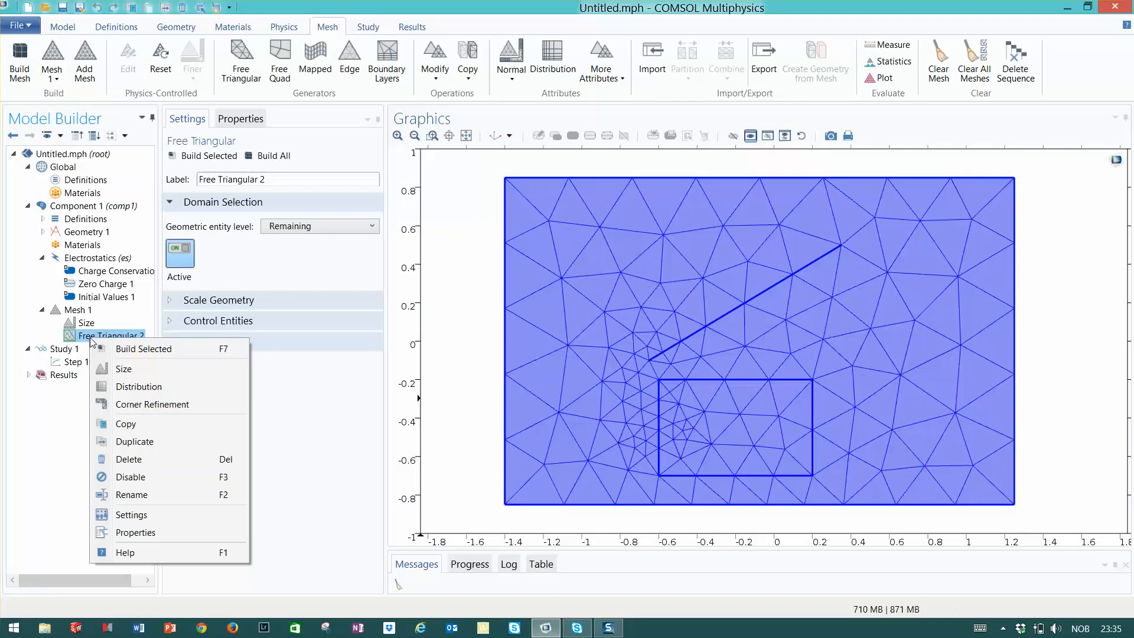
click(128, 374)
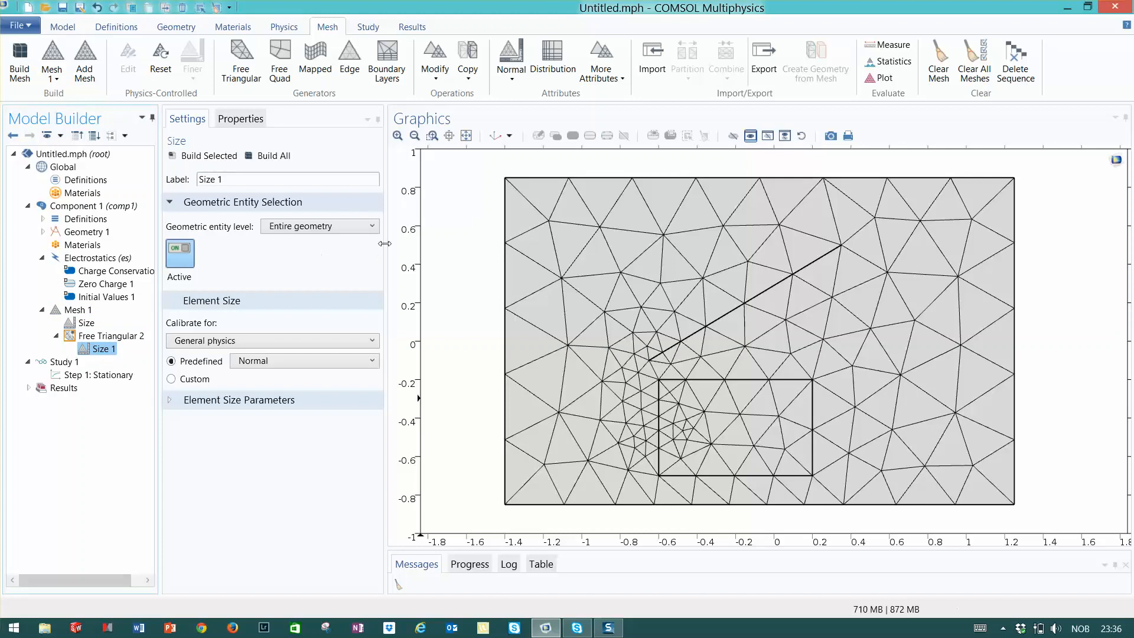
click(371, 230)
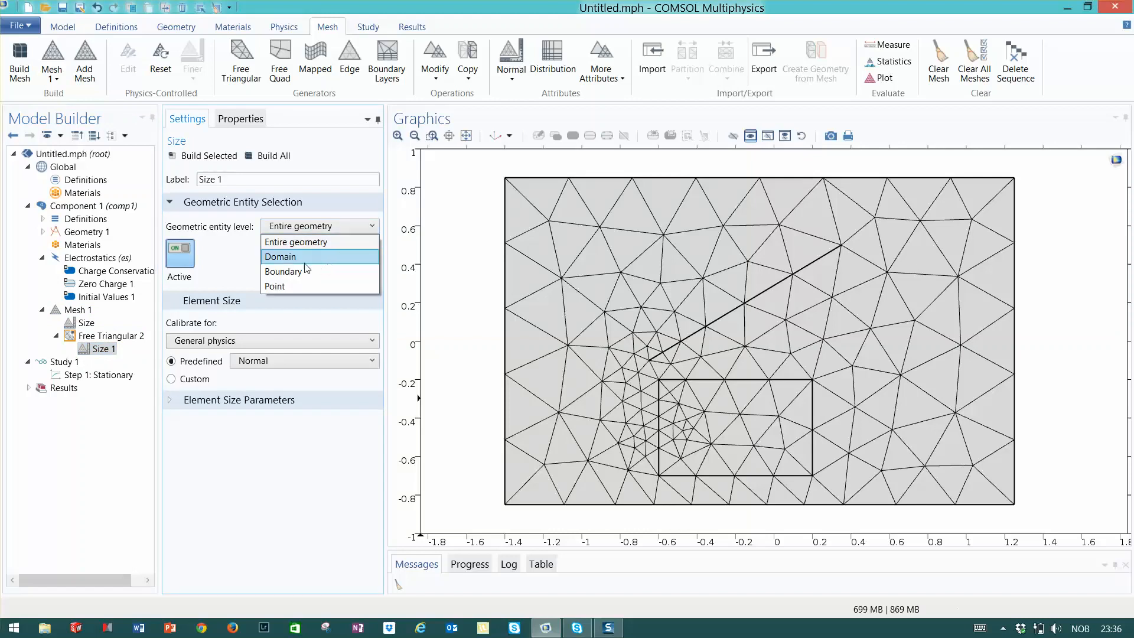
click(280, 257)
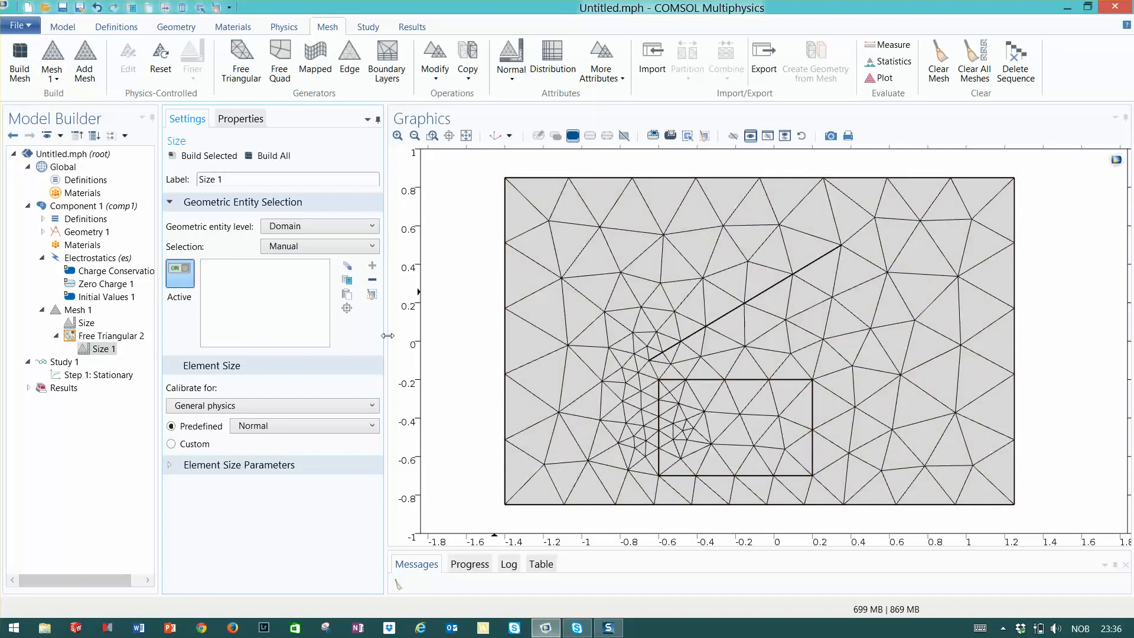
Select the small rectangle domain, set its predefined element size to Finer, and build all
click(746, 437)
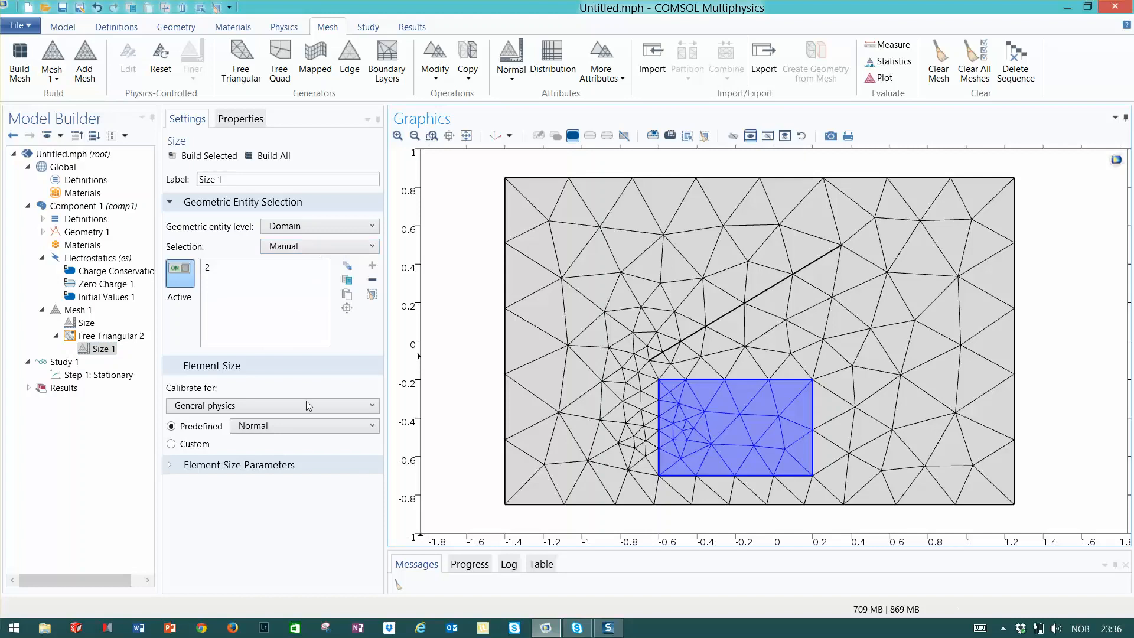
click(371, 427)
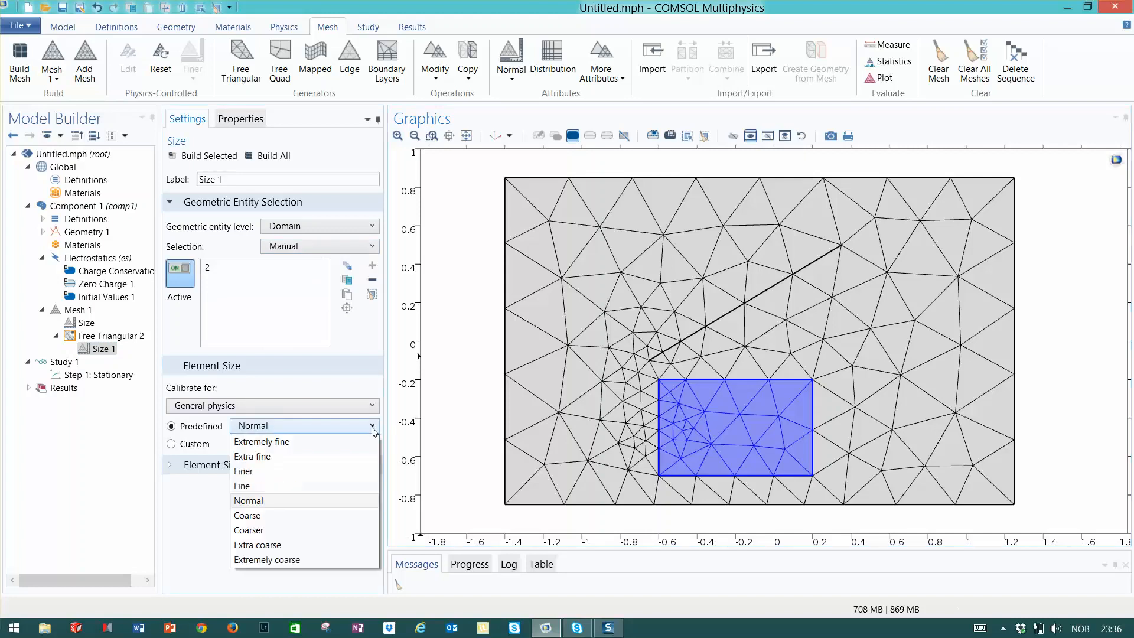
click(264, 471)
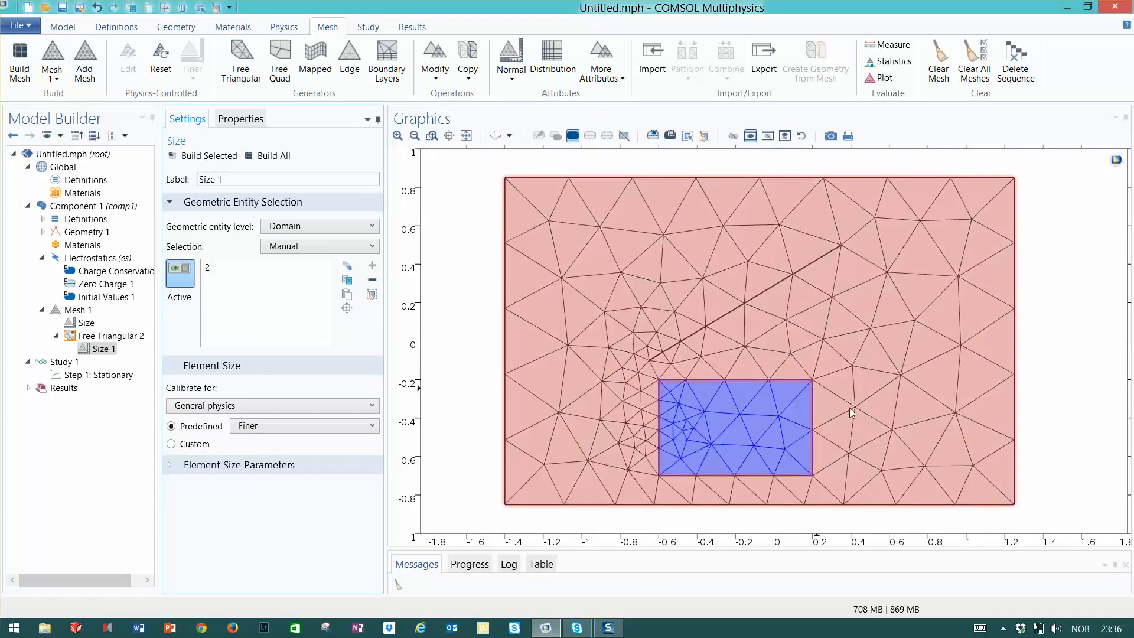
click(283, 156)
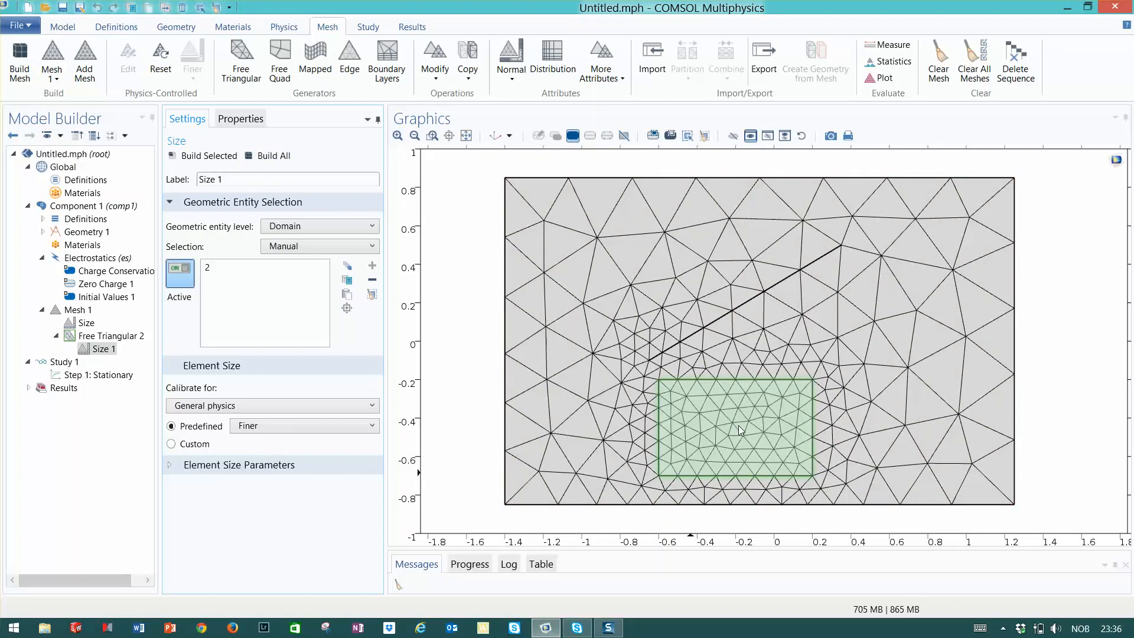
Set the rectangle domain's predefined element size to Extremely fine and build all
click(313, 427)
click(277, 441)
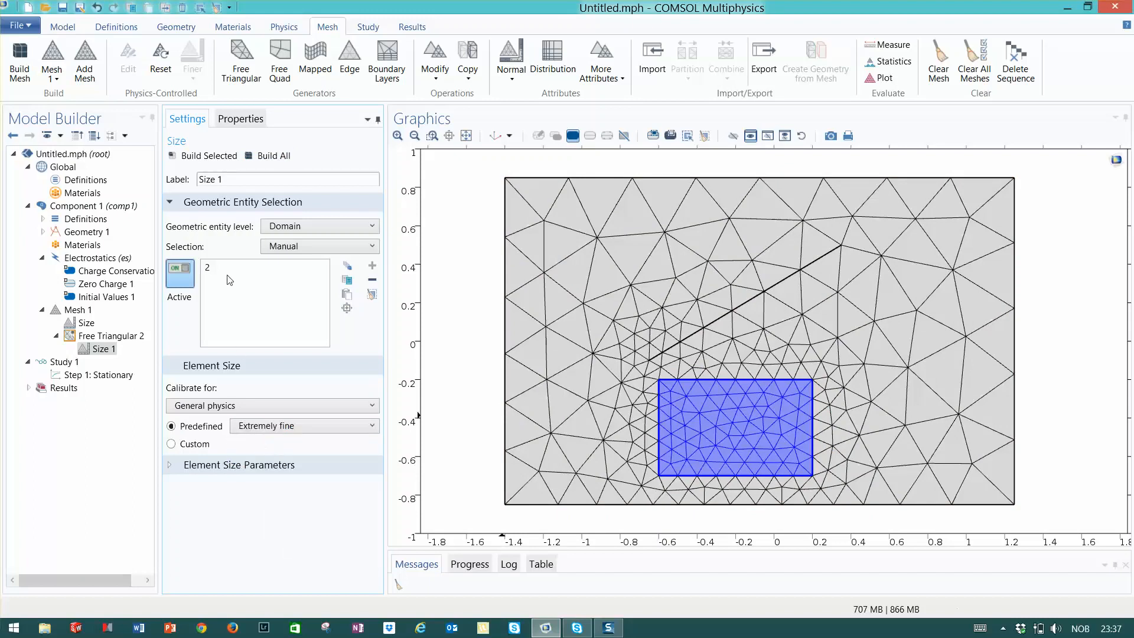
click(268, 156)
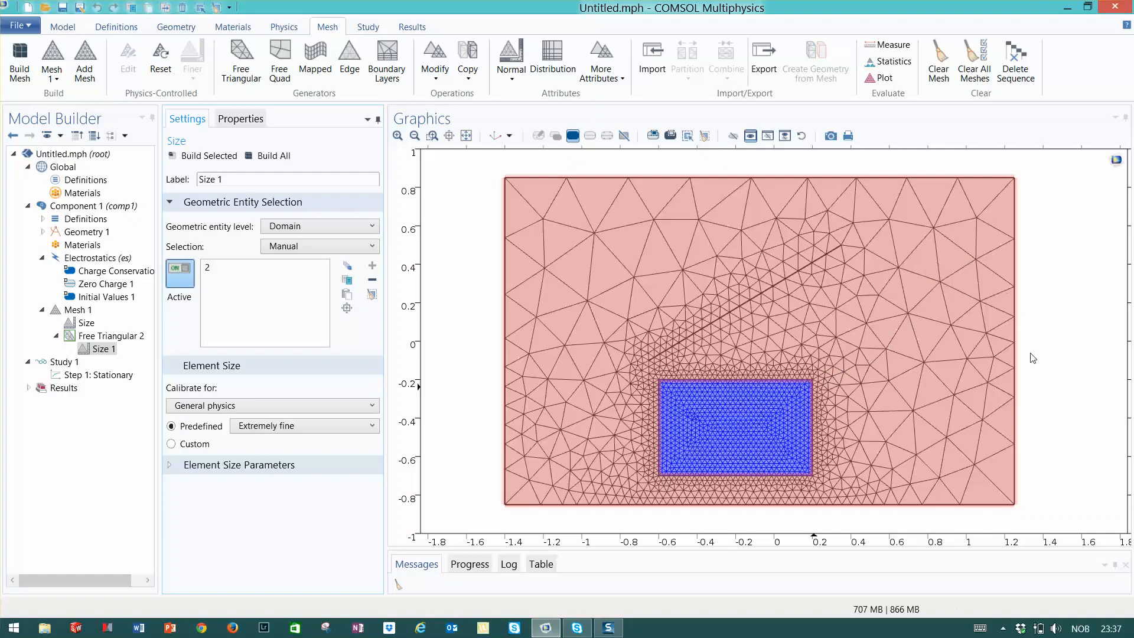
Add a second Size node under Free Triangular 2 at Boundary level and select the diagonal line
click(89, 336)
right_click(92, 337)
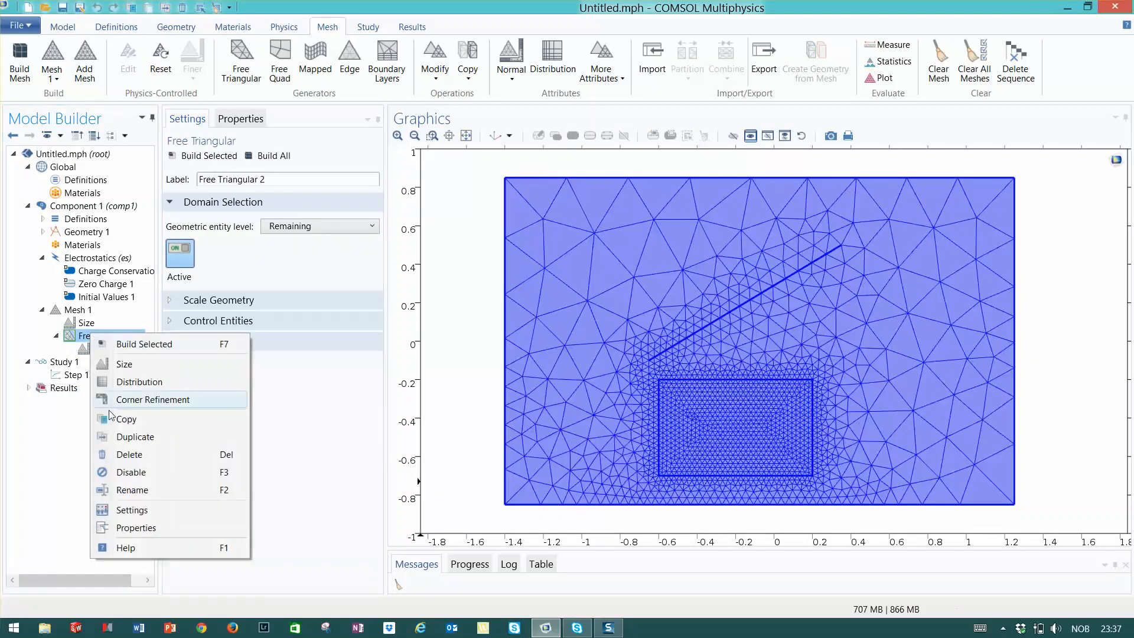
click(121, 363)
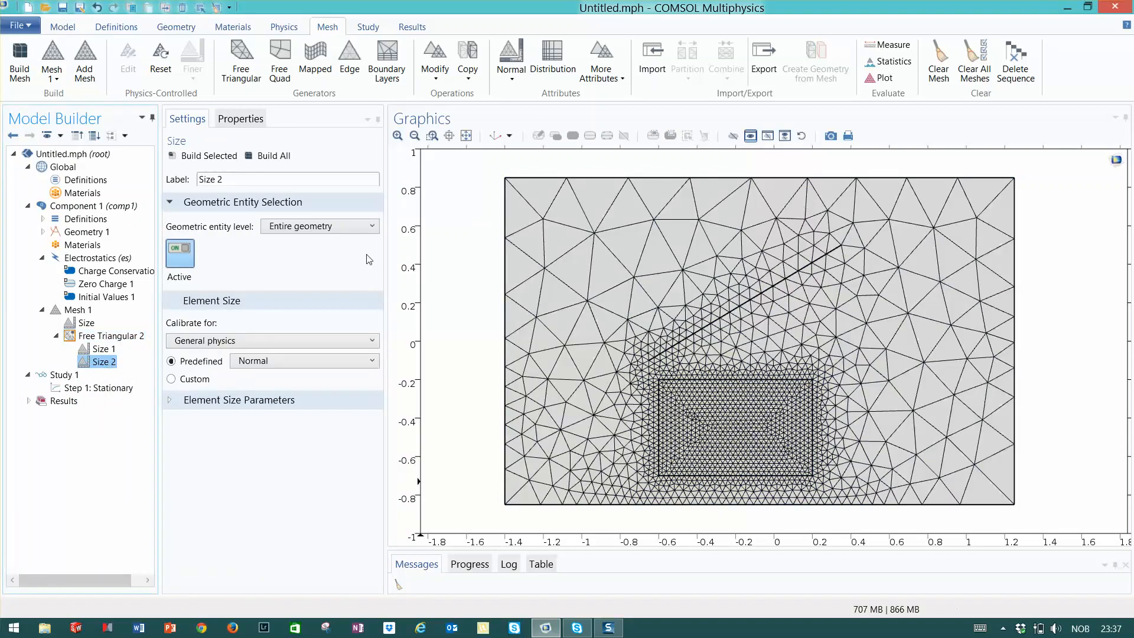
click(371, 228)
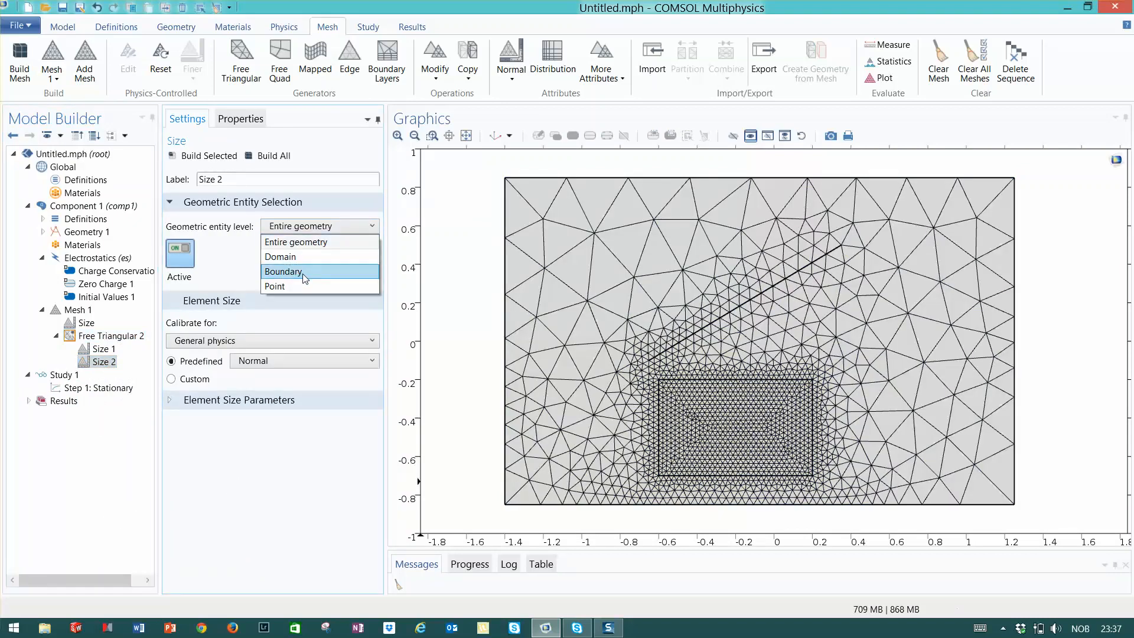
click(311, 272)
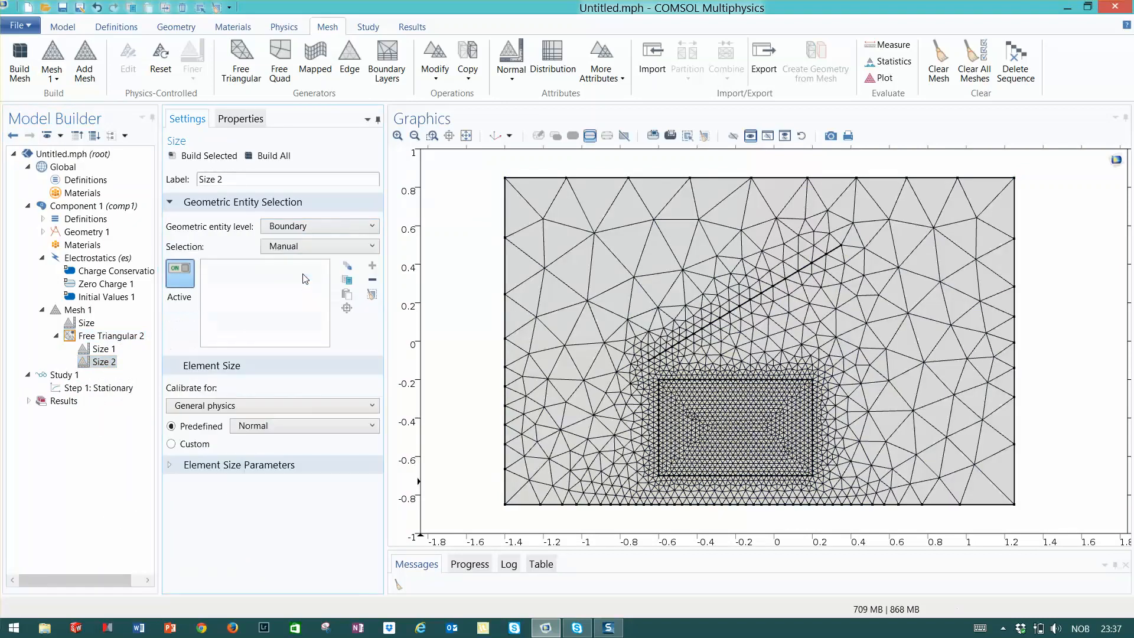
click(783, 286)
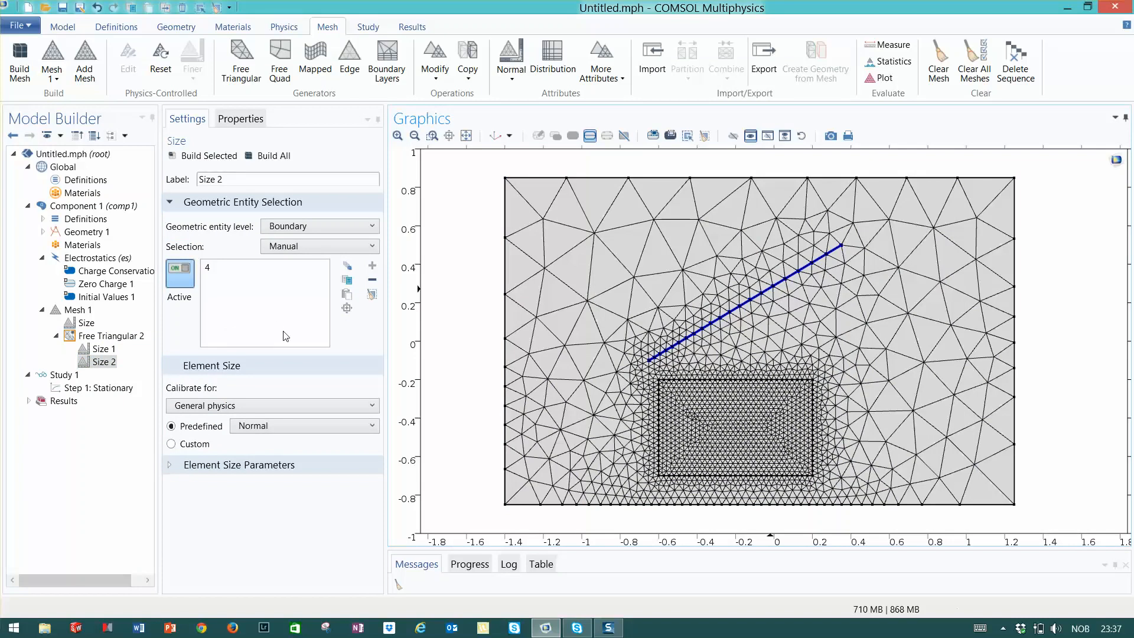
Set the diagonal line's predefined element size to Extra fine and build all
click(356, 426)
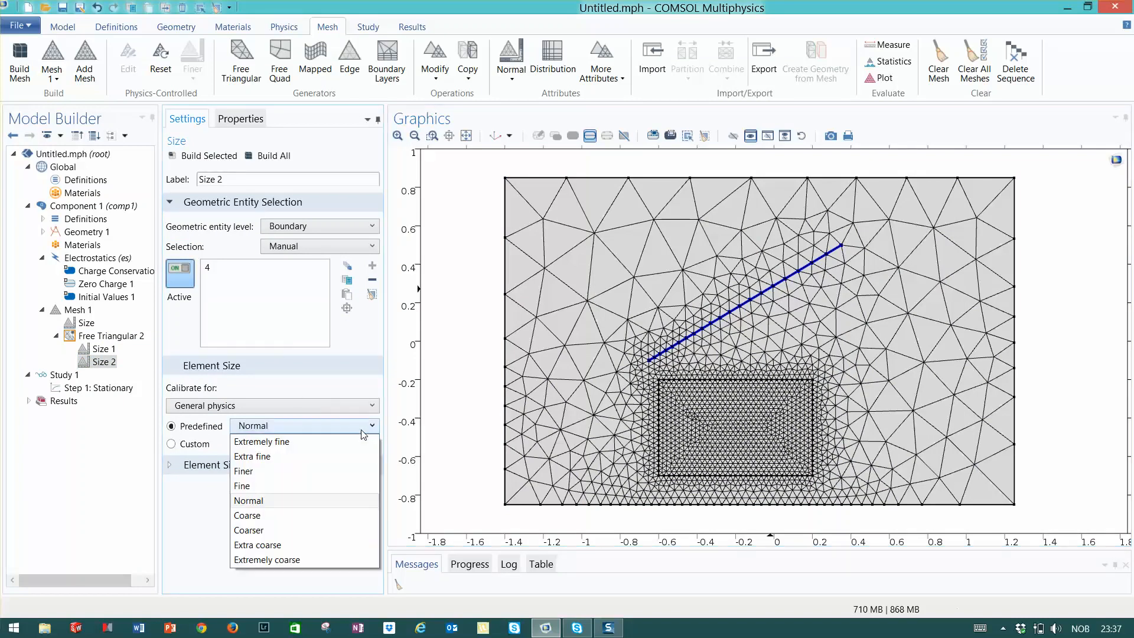
click(277, 386)
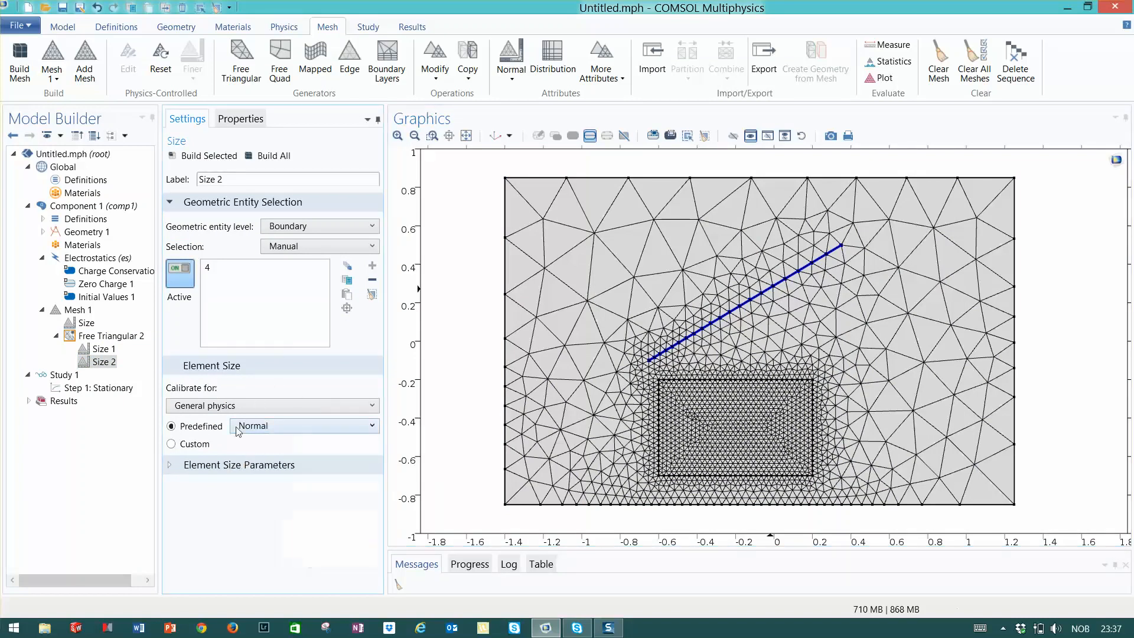
click(172, 445)
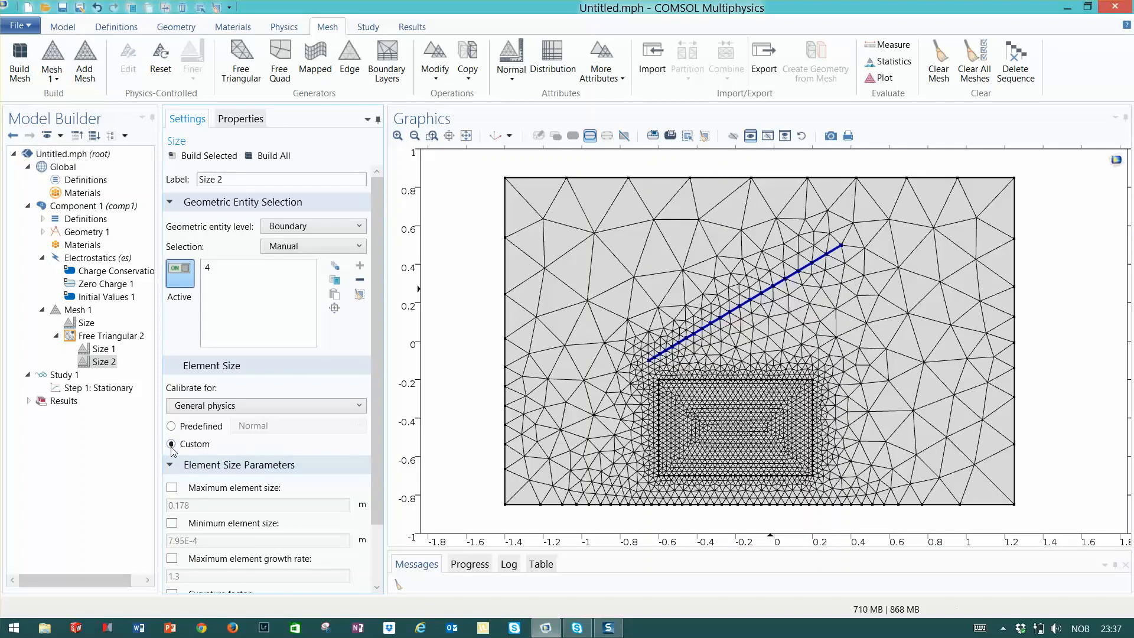
click(172, 427)
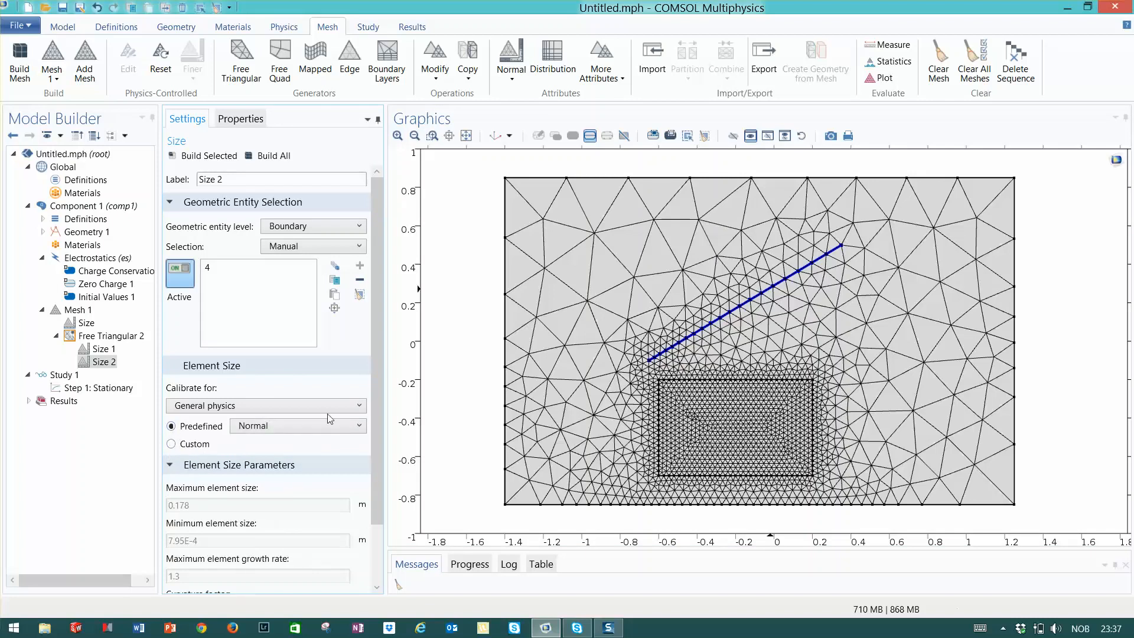
click(358, 427)
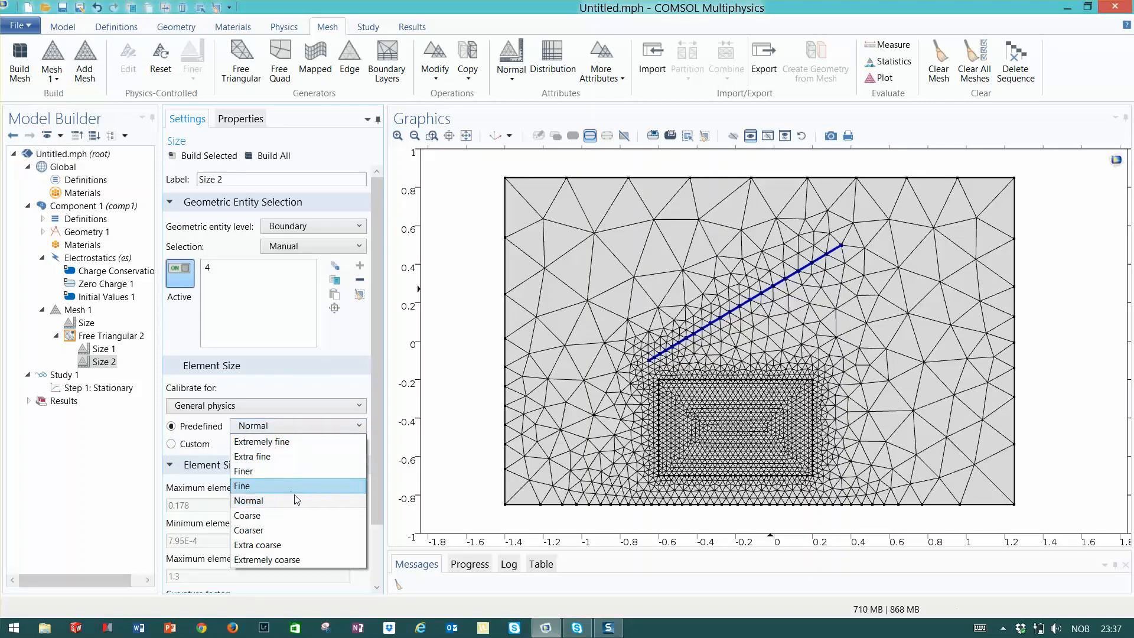
click(257, 457)
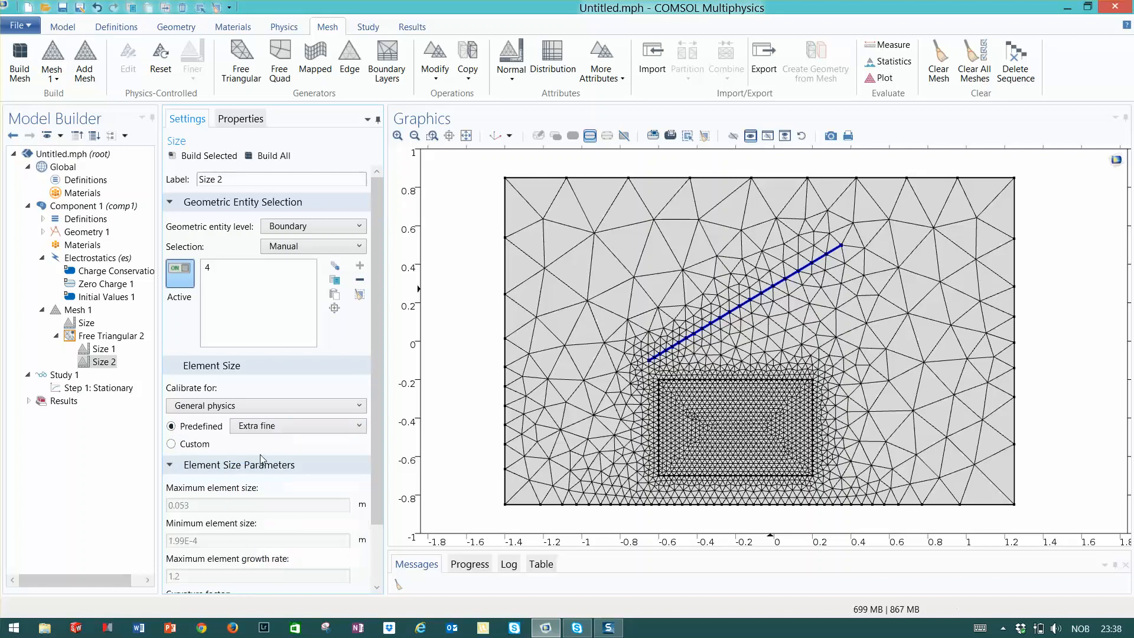
click(273, 157)
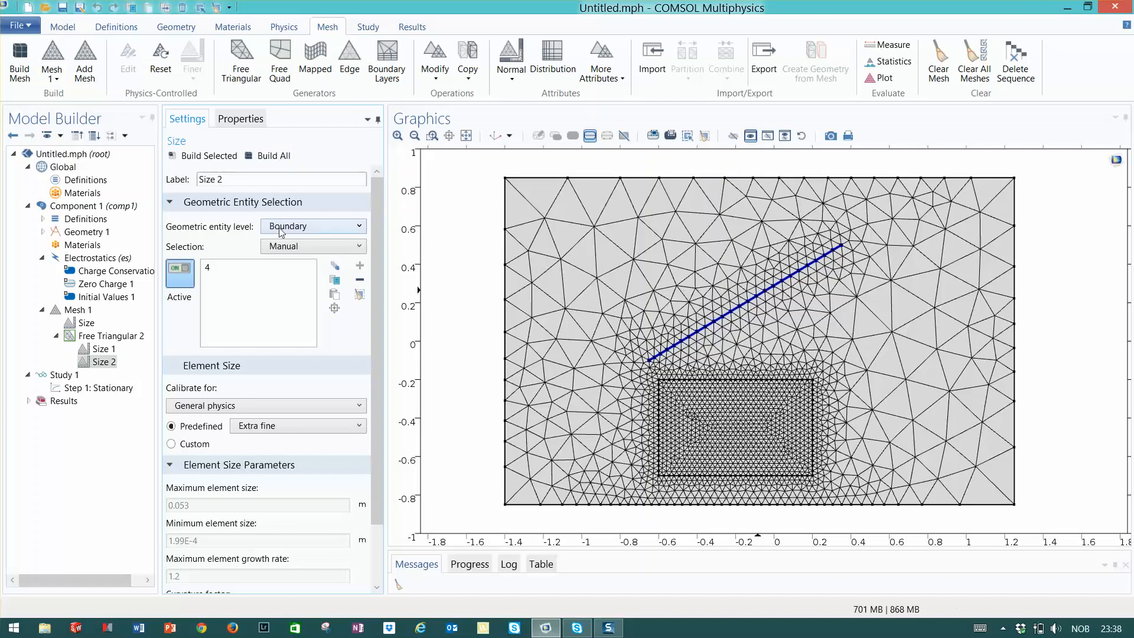
click(332, 228)
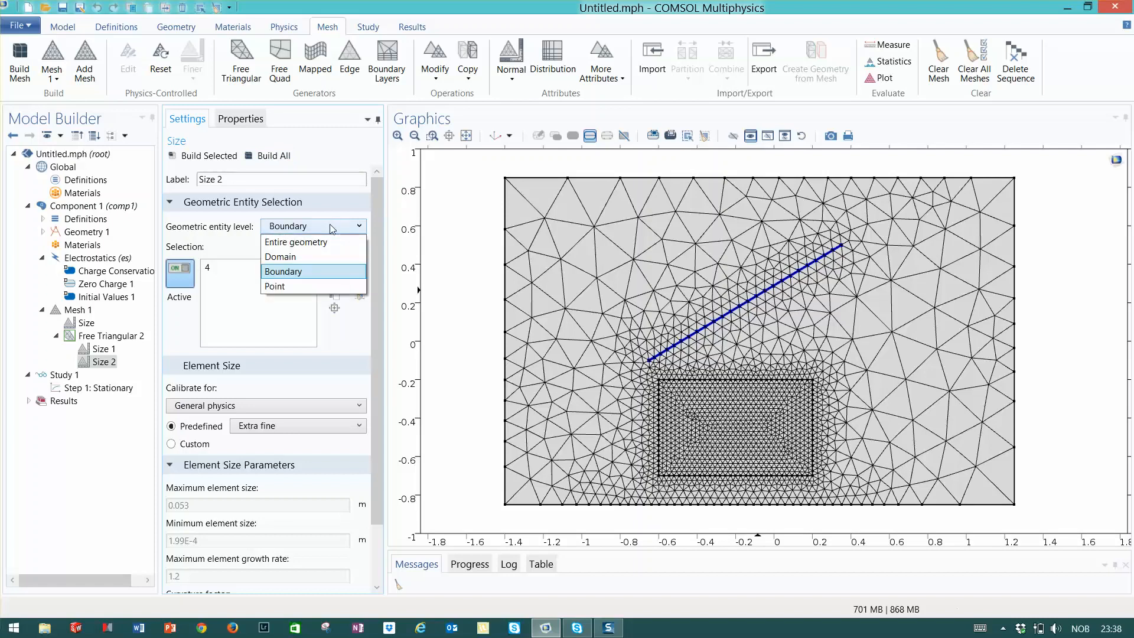
click(241, 254)
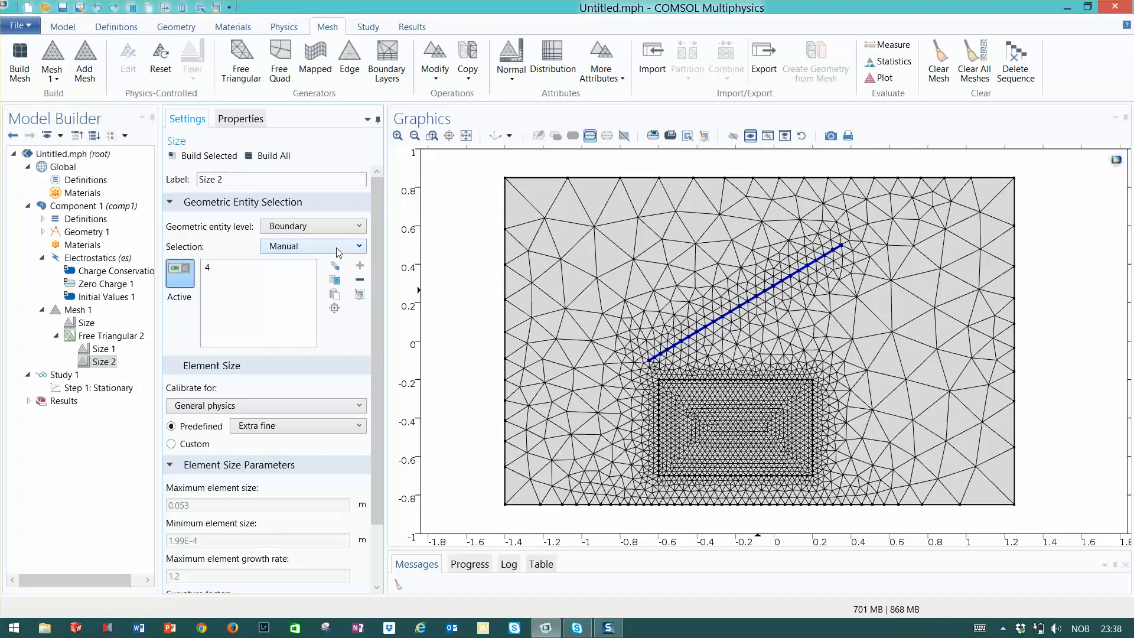
click(318, 247)
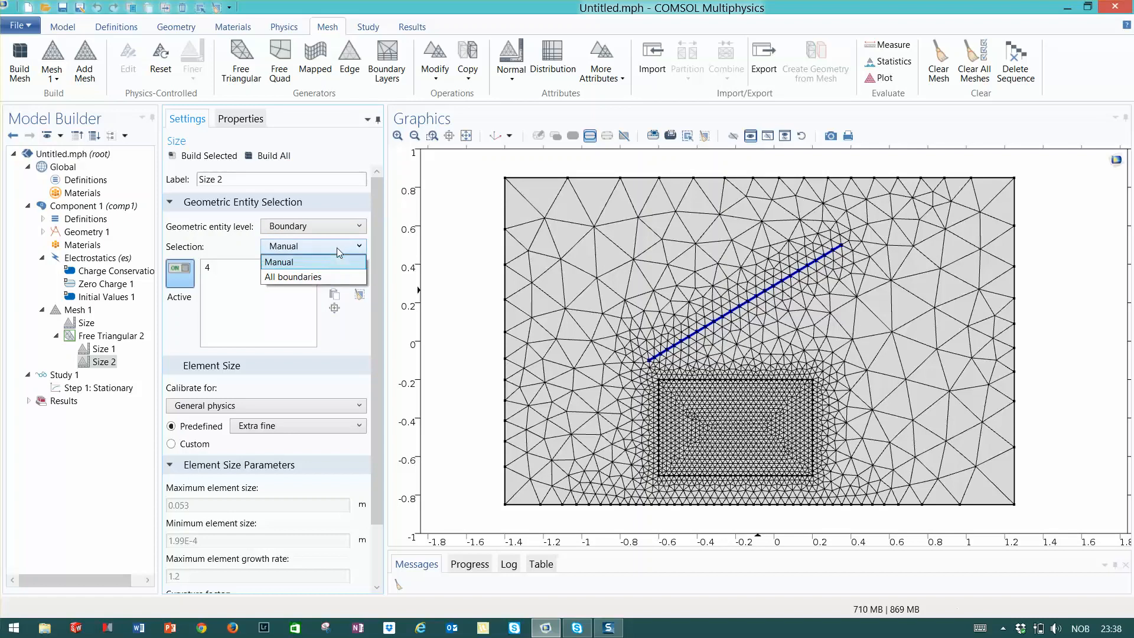
click(248, 249)
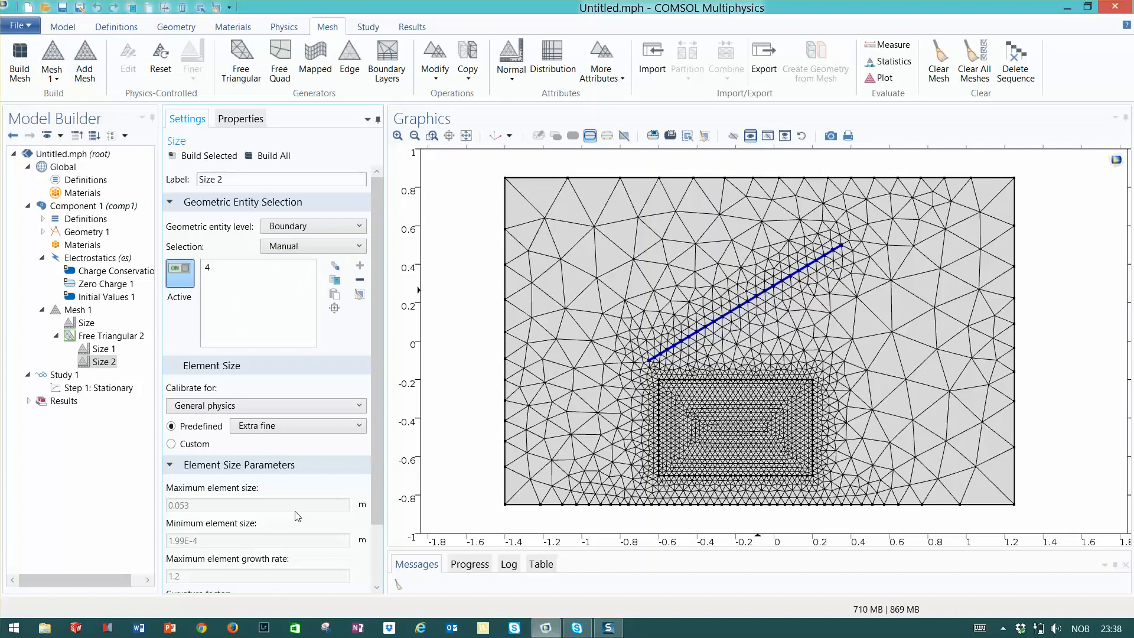
scroll(298, 516, down, 3)
scroll(275, 523, up, 2)
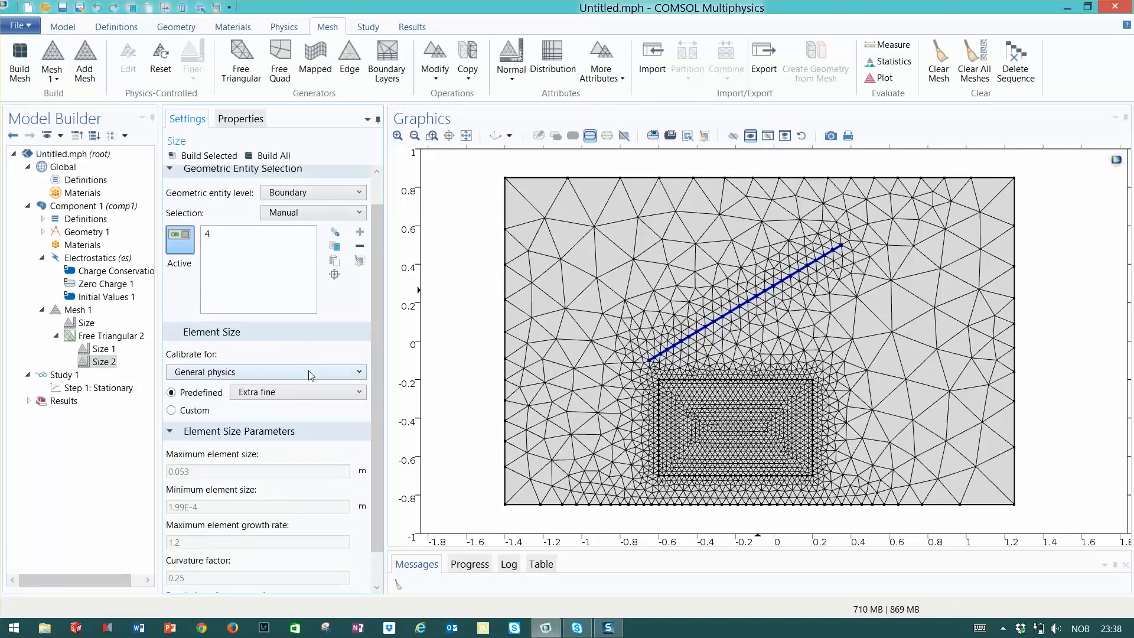
Delete the Size 2 node
right_click(100, 362)
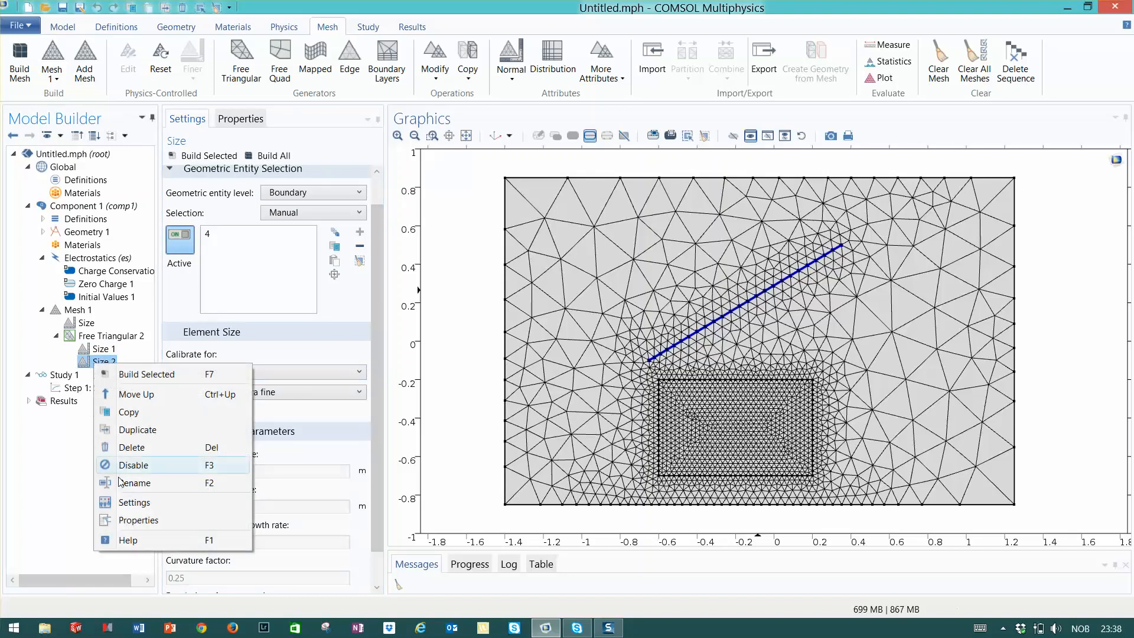
click(135, 450)
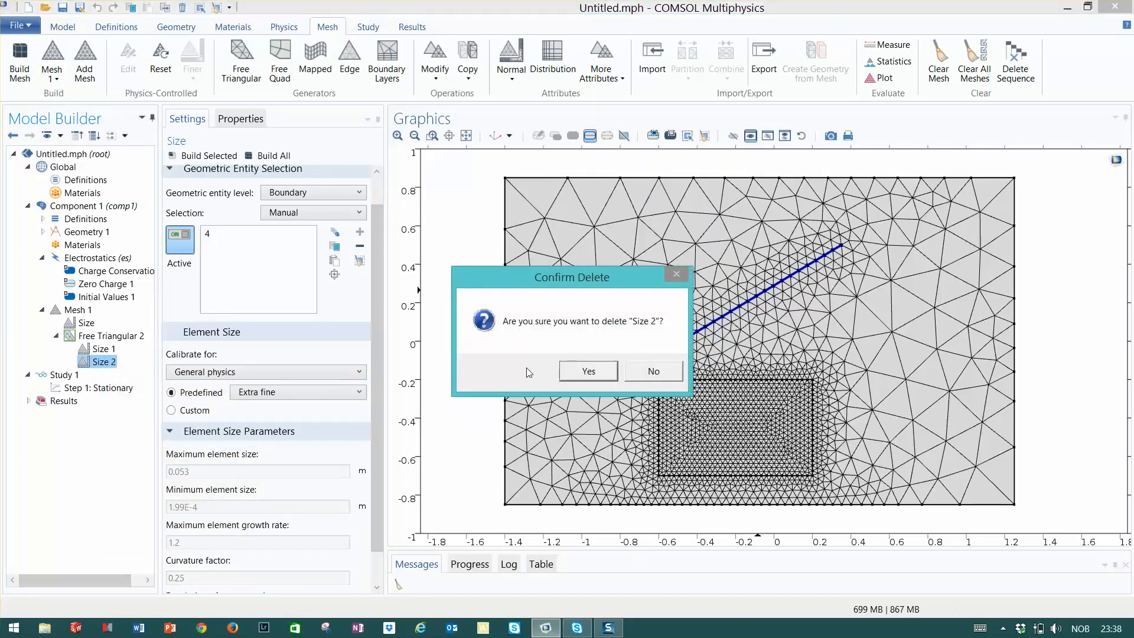
click(564, 374)
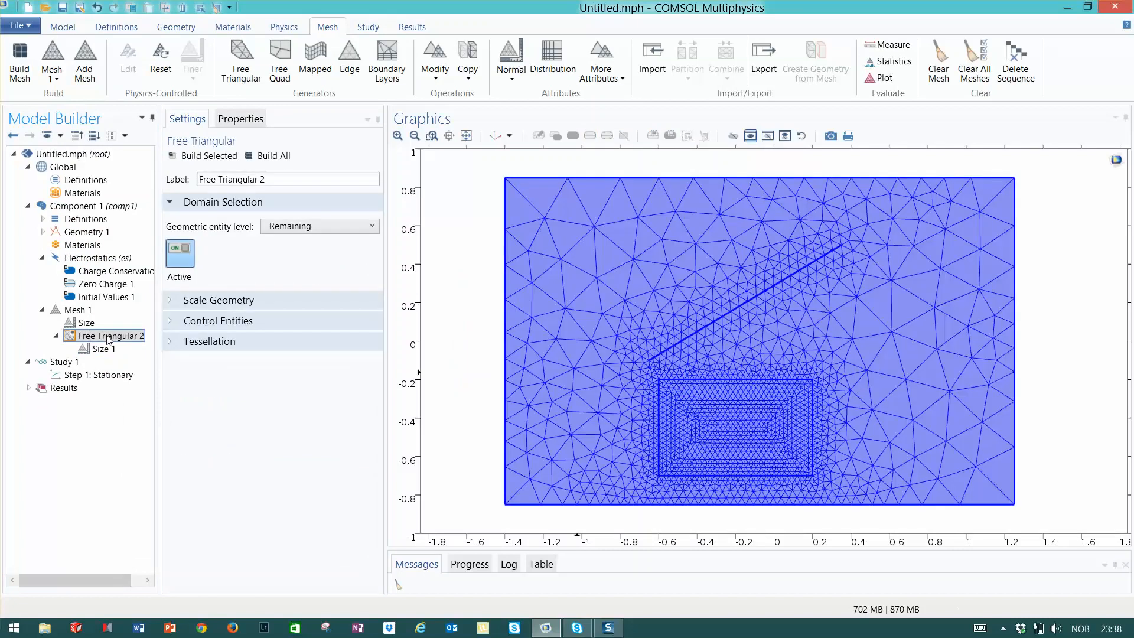
Add a Distribution node under Free Triangular 2 and select the diagonal line boundary
right_click(109, 336)
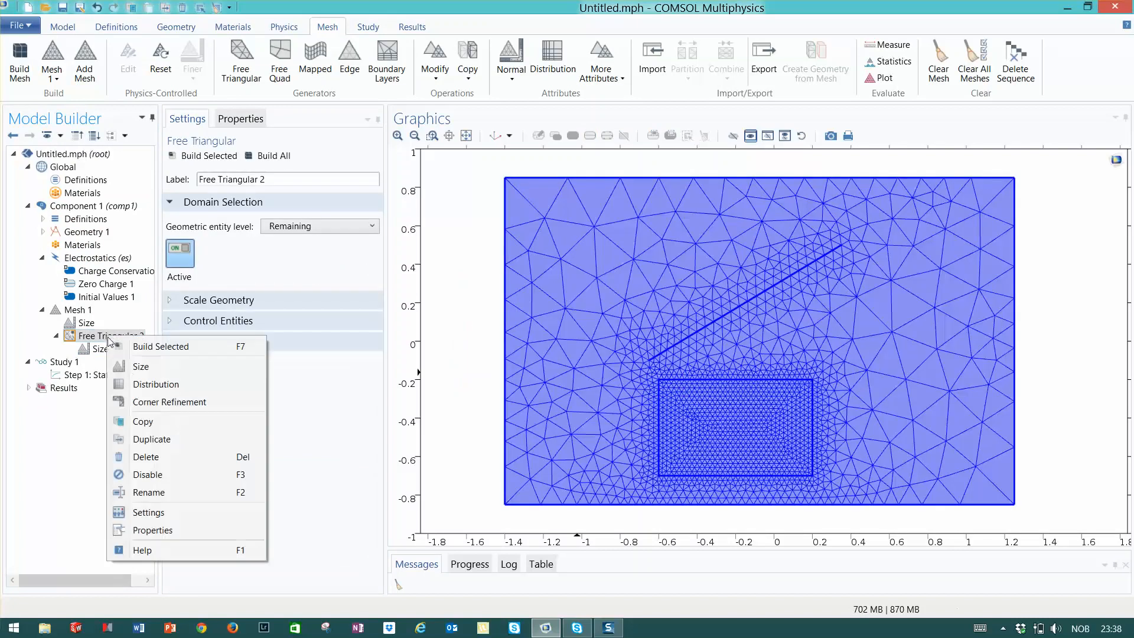
click(155, 385)
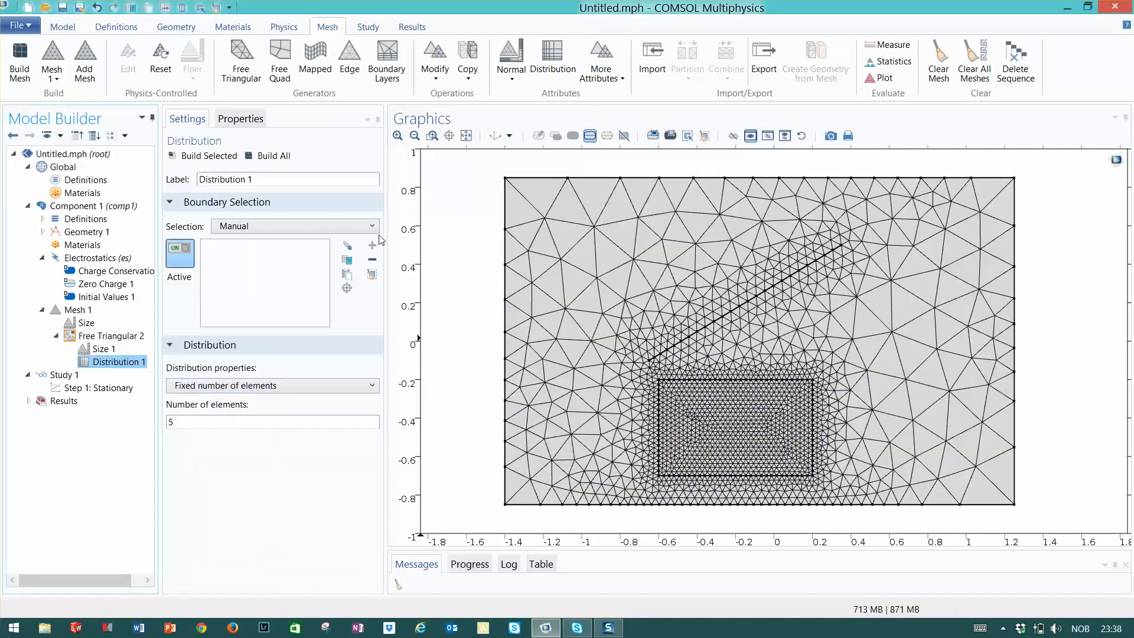
click(356, 225)
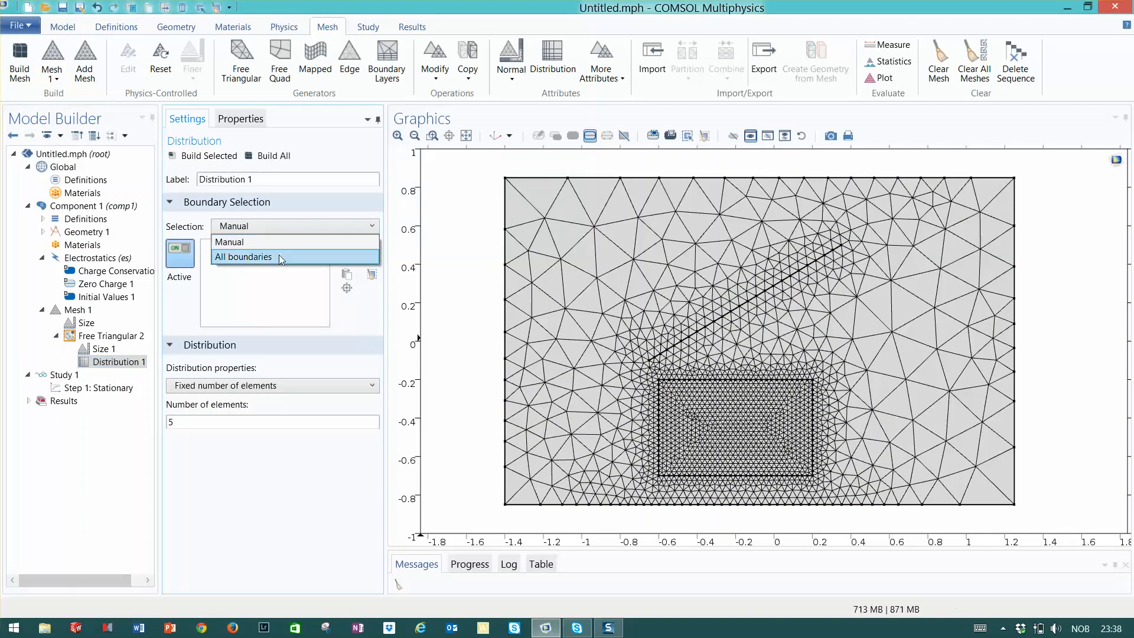
click(305, 203)
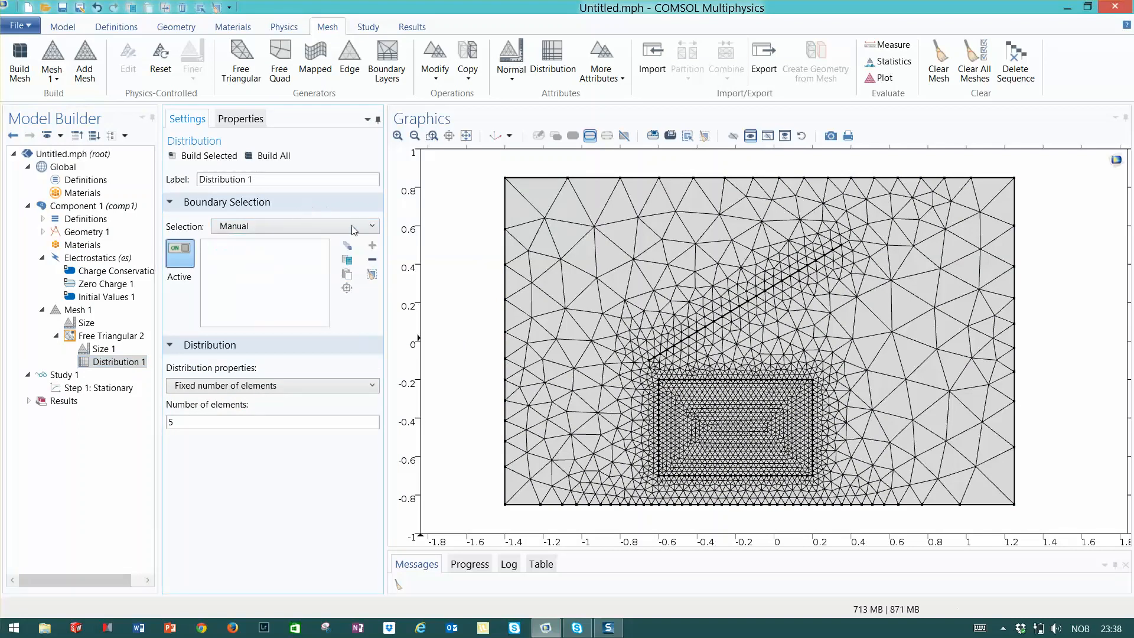
click(744, 308)
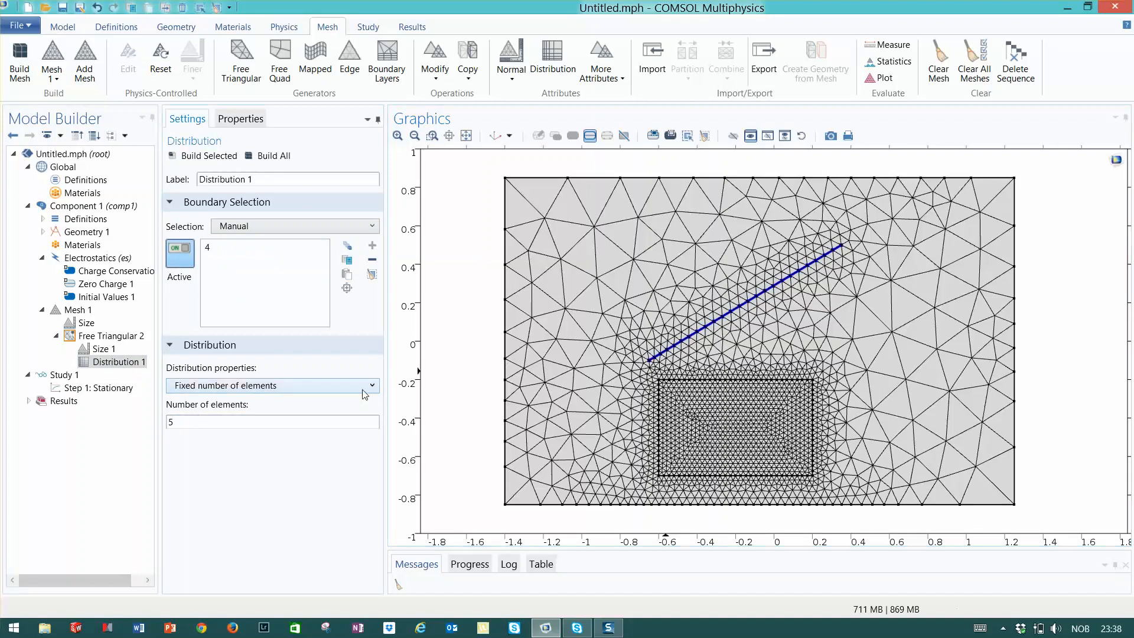
Set a predefined distribution type with 20 elements and element ratio 2, then build all
click(236, 385)
click(232, 431)
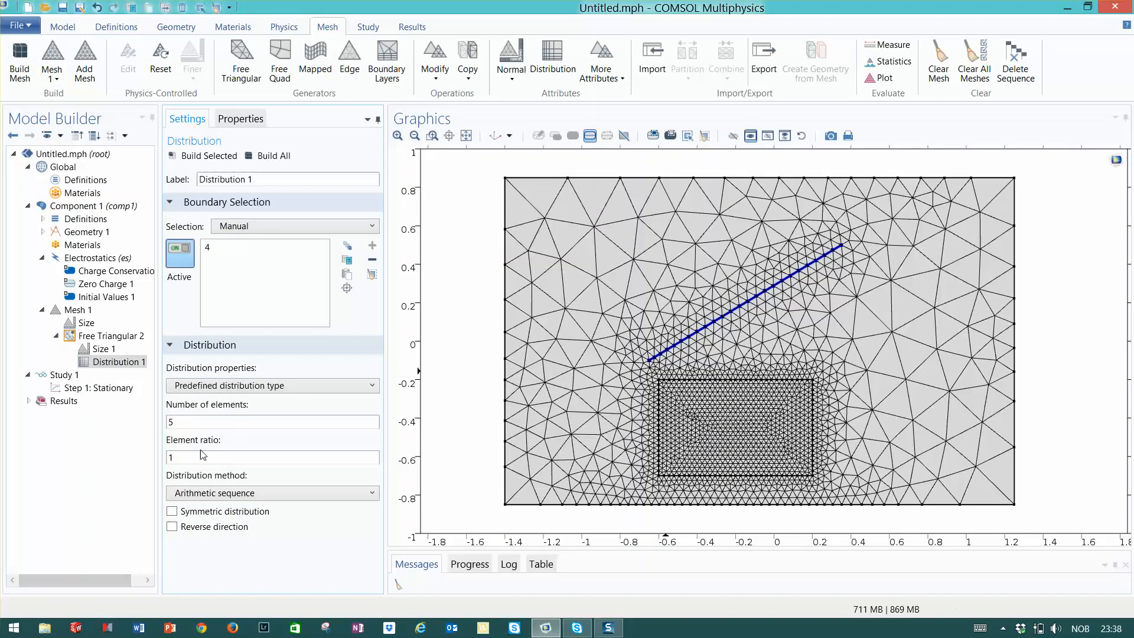
click(200, 417)
click(181, 458)
click(265, 156)
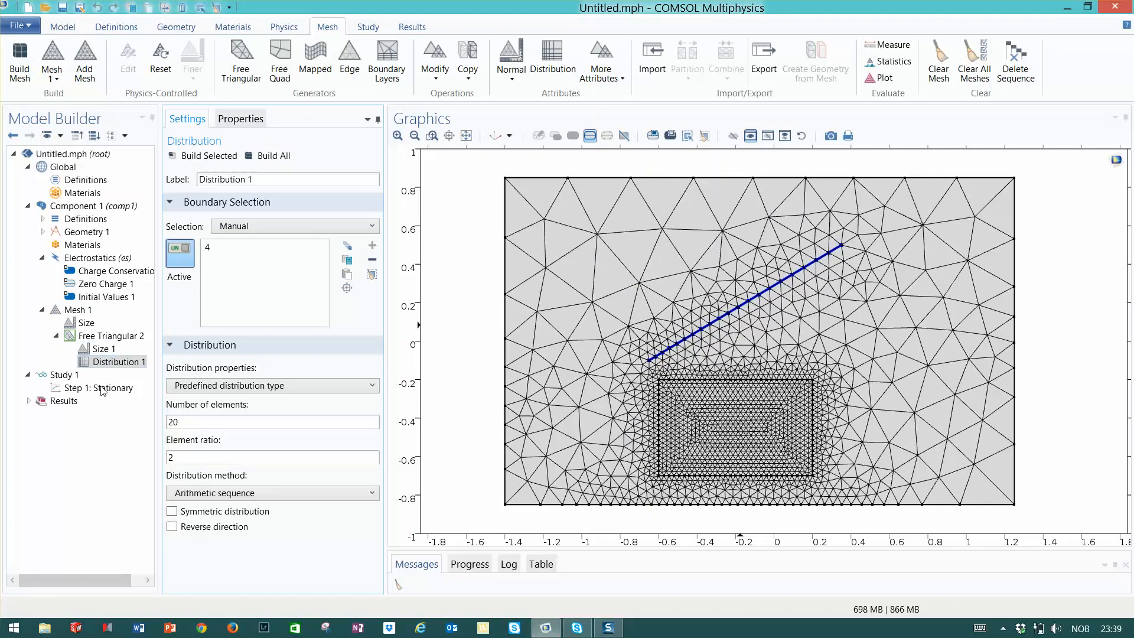
Set the distribution's element ratio to 10 and build all
drag(175, 457, 168, 462)
text(10)
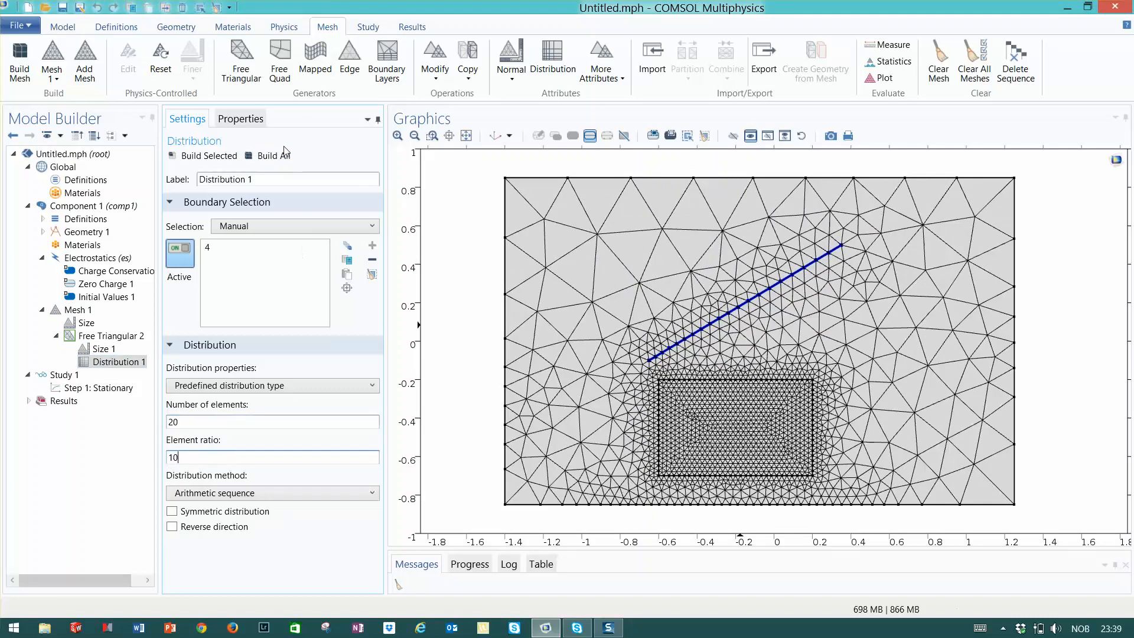
click(279, 157)
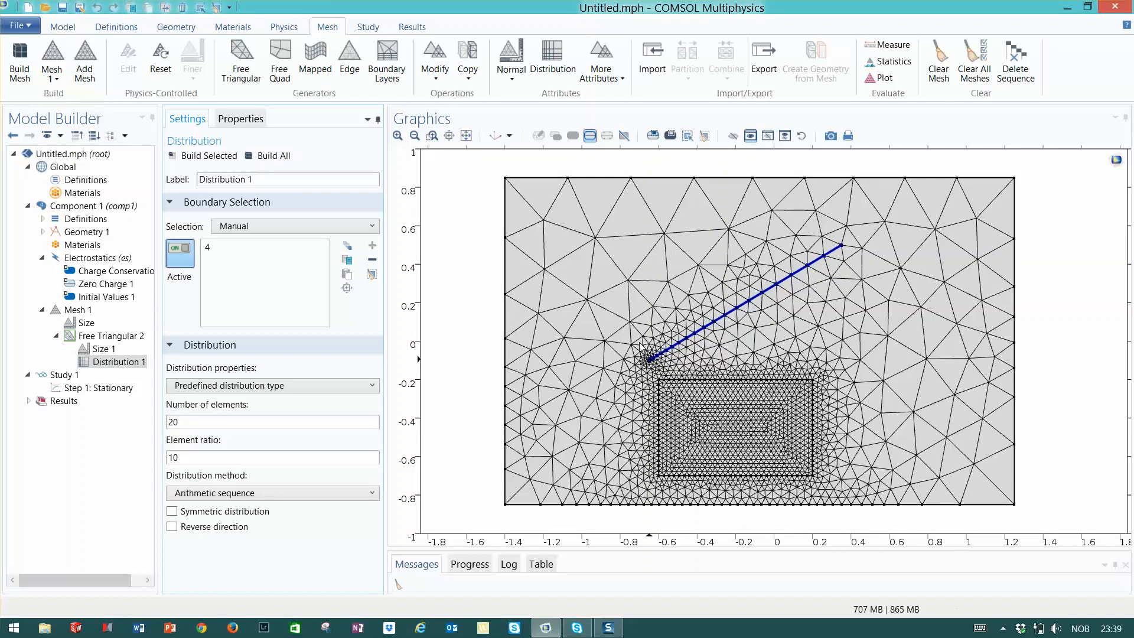
Reverse the direction of the element distribution along the diagonal line
click(432, 136)
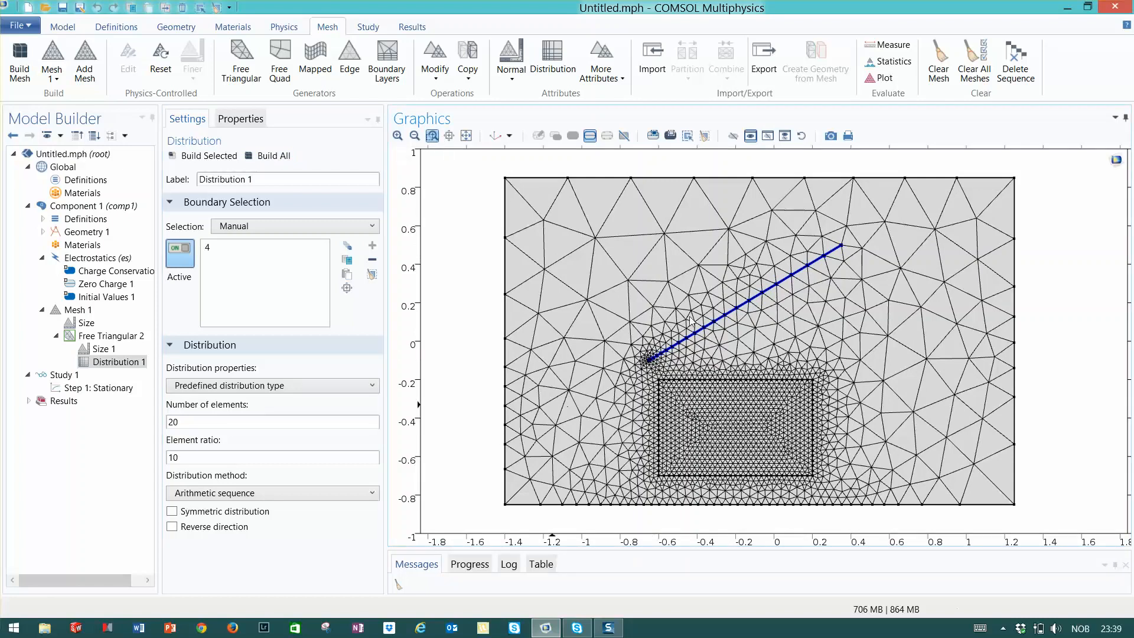
drag(617, 330, 712, 401)
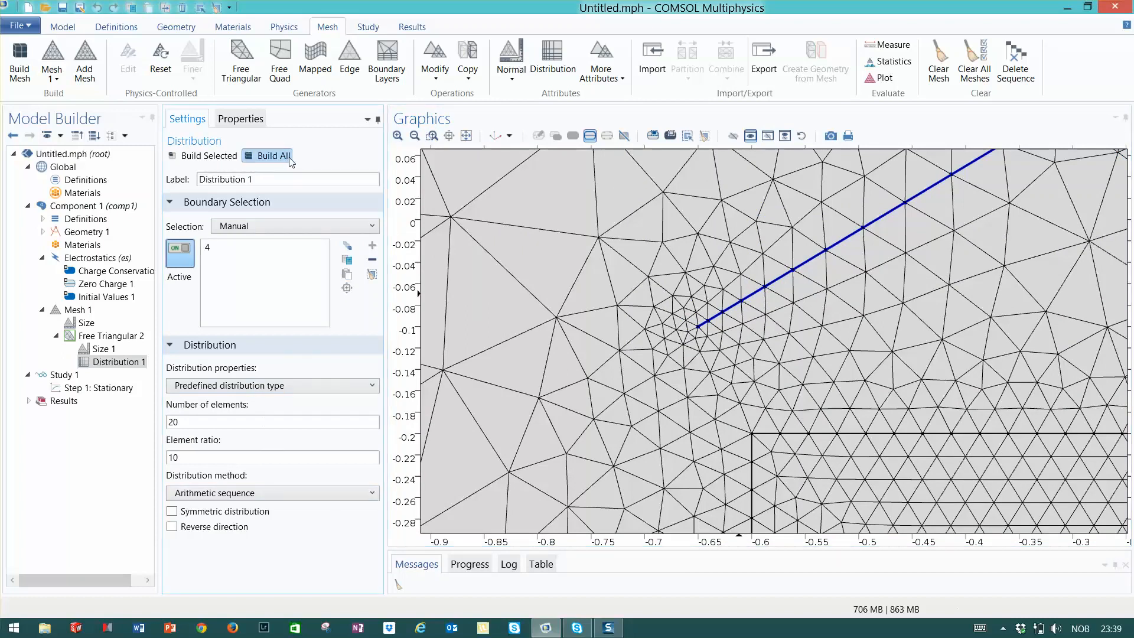
click(466, 136)
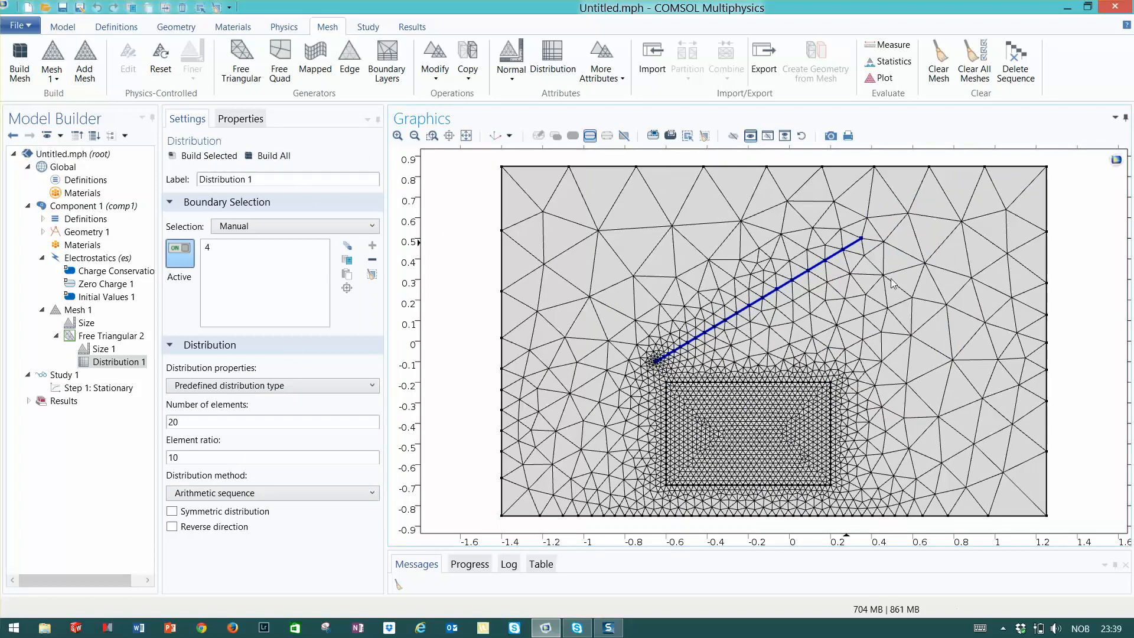
click(172, 527)
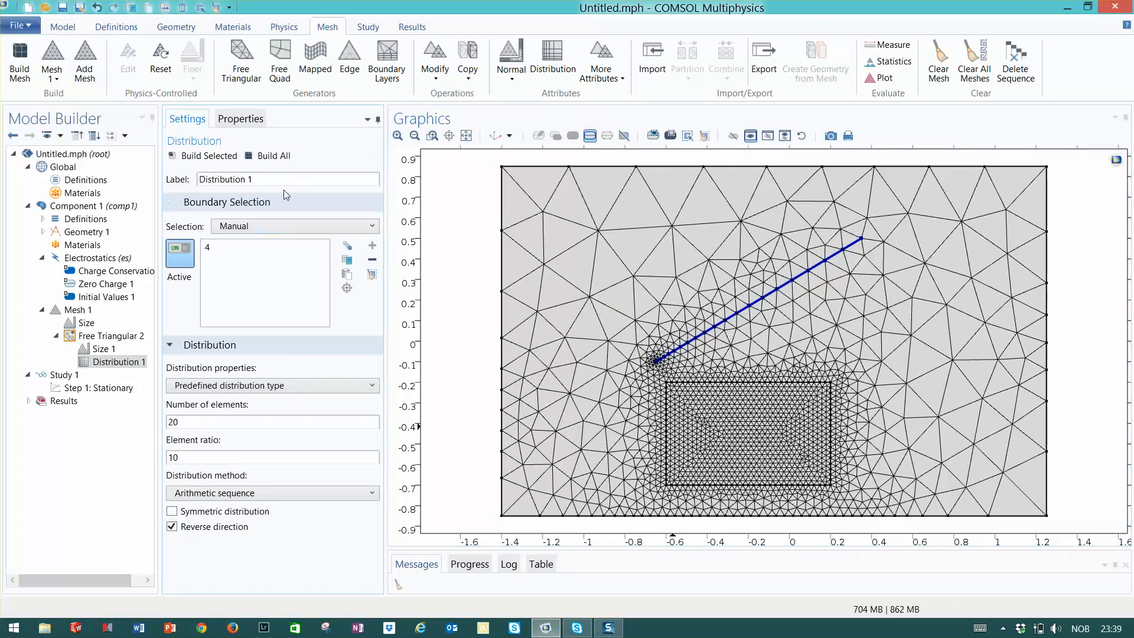
Build the reversed distribution, then add the small rectangle's top edge to the distribution selection and build all
click(264, 157)
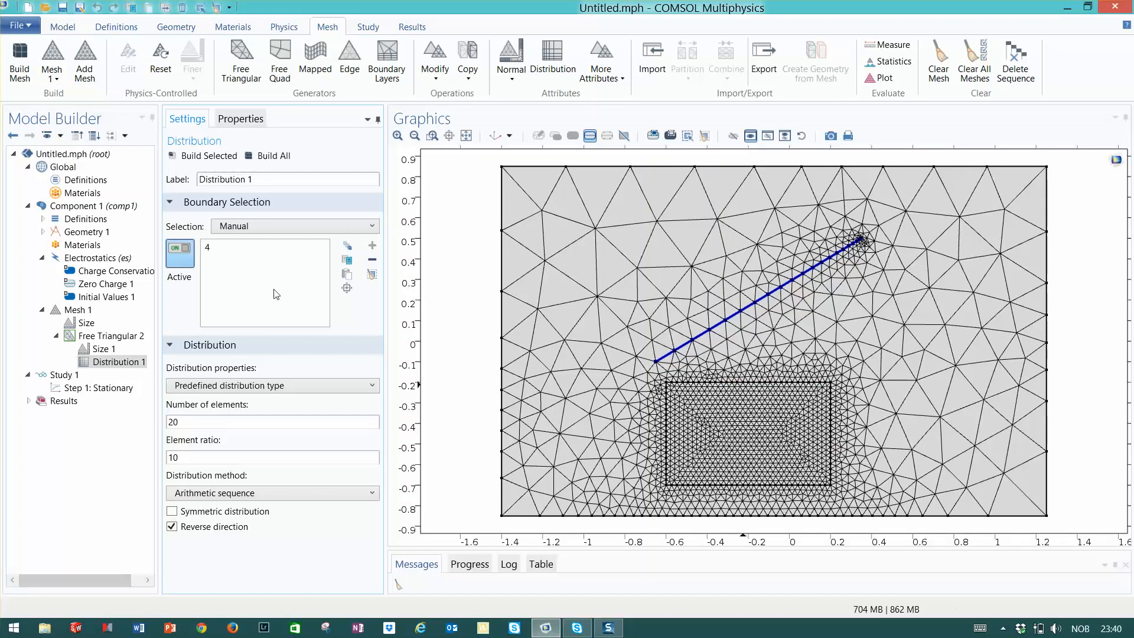
click(233, 252)
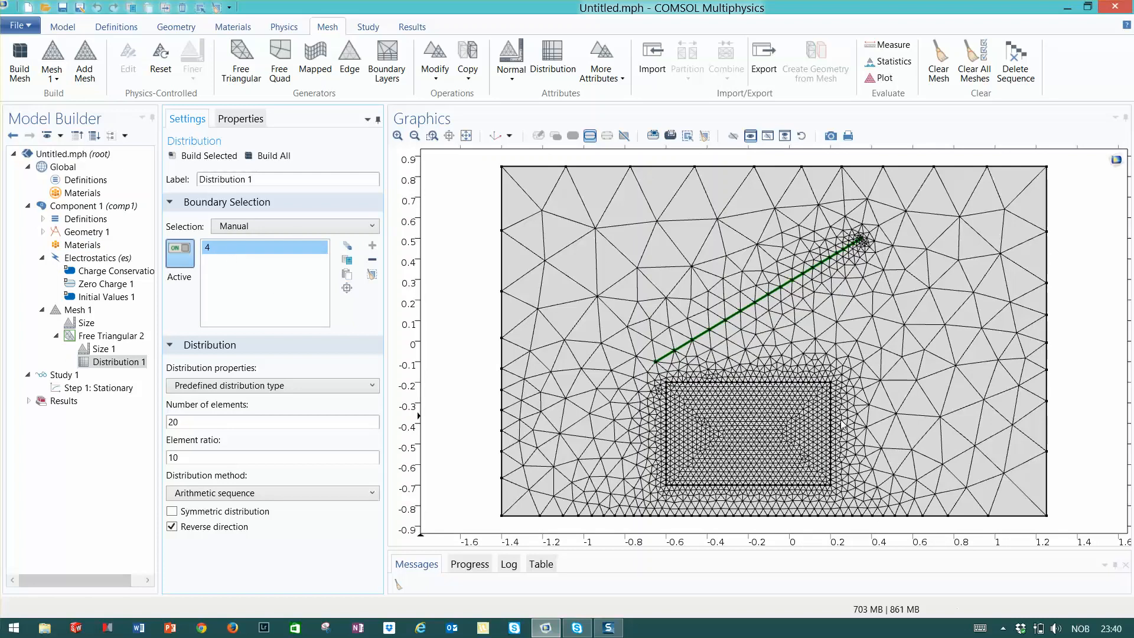
click(753, 382)
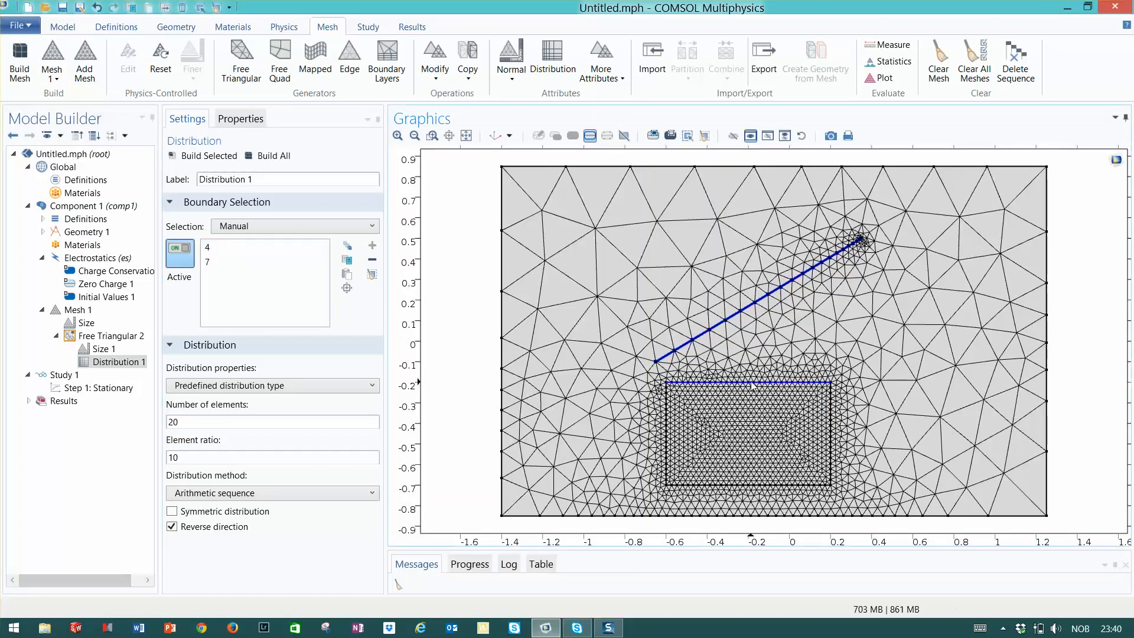
click(273, 156)
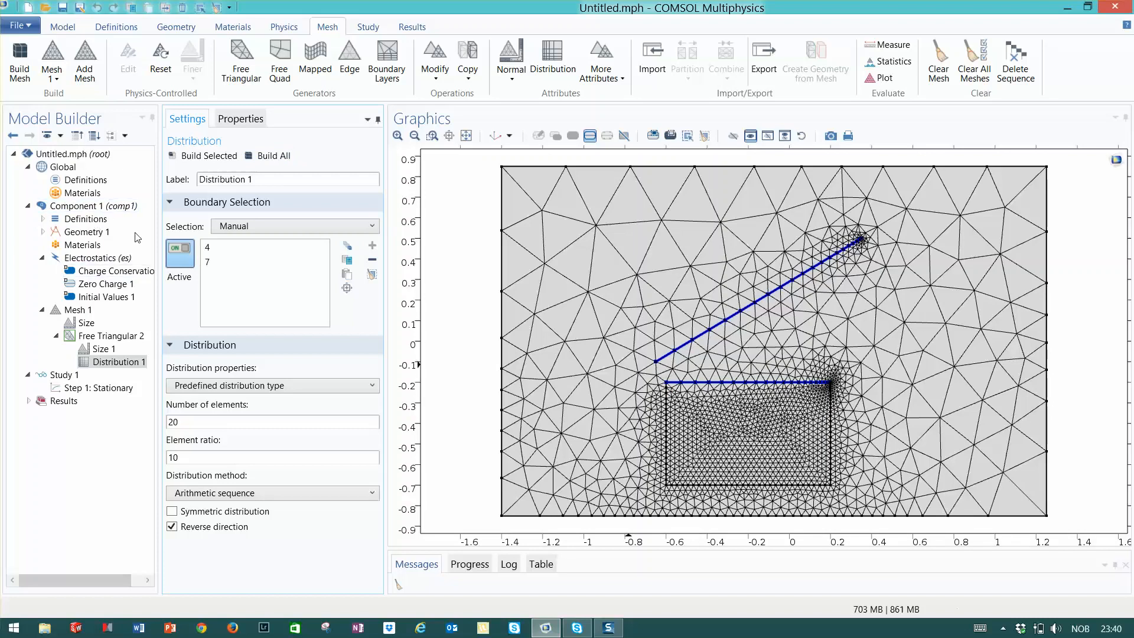
Add a new View under the component's Definitions and enable edge direction arrows
right_click(89, 183)
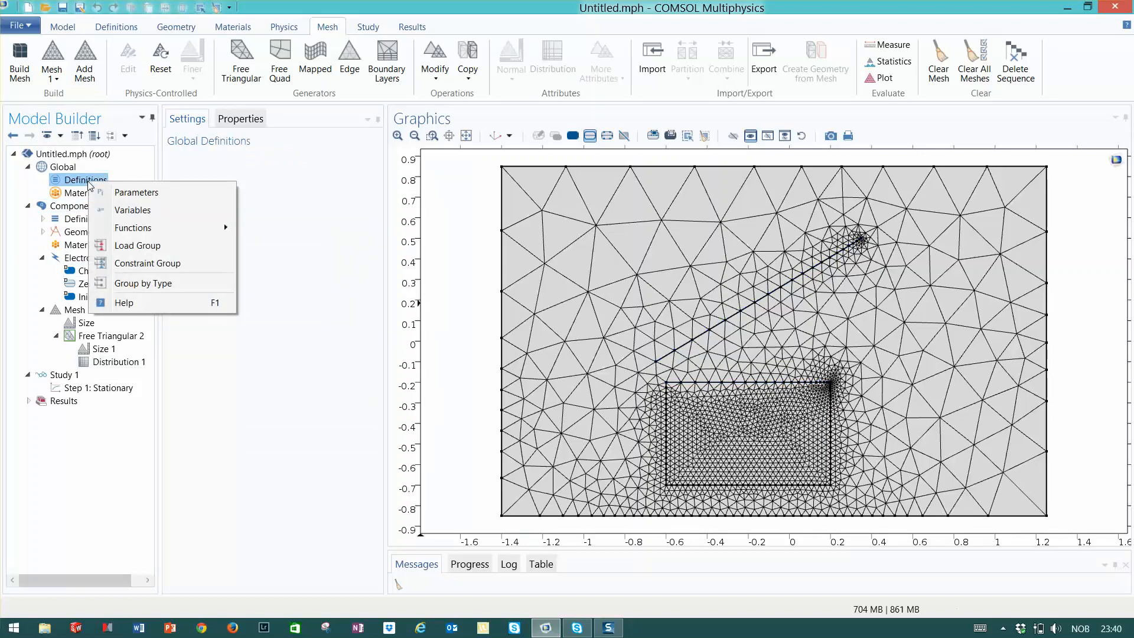
right_click(63, 206)
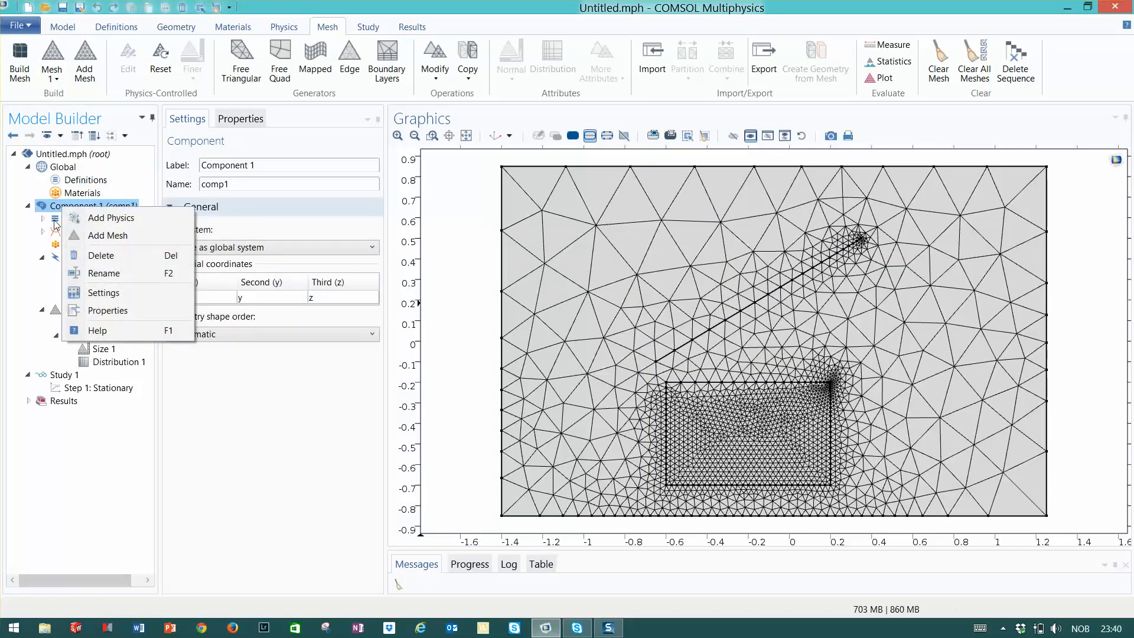
right_click(56, 220)
click(90, 249)
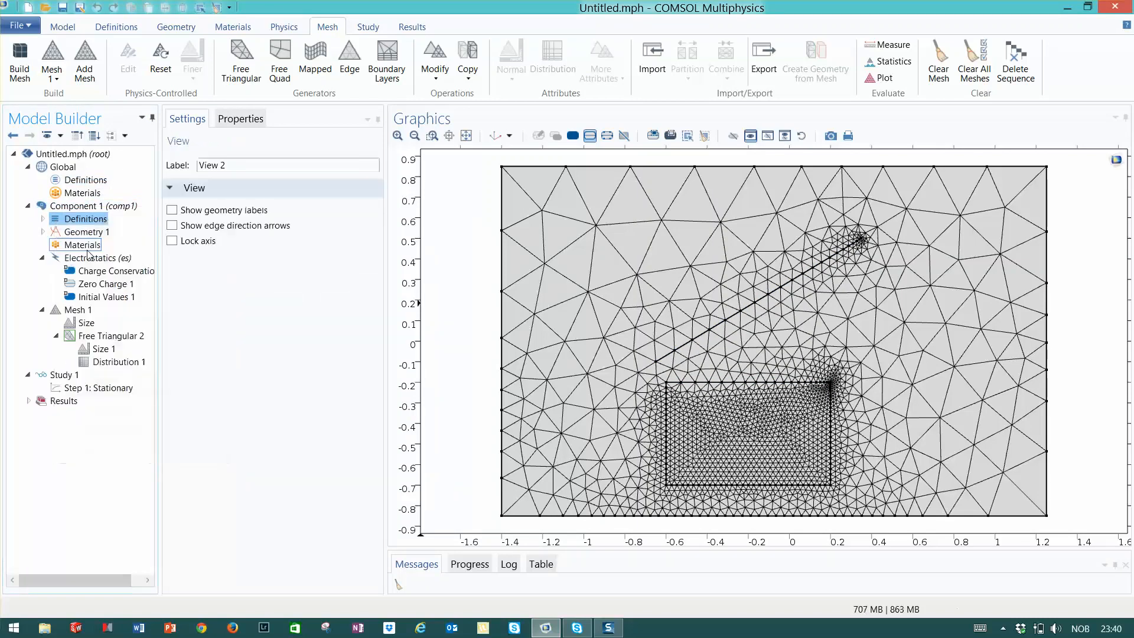
click(172, 226)
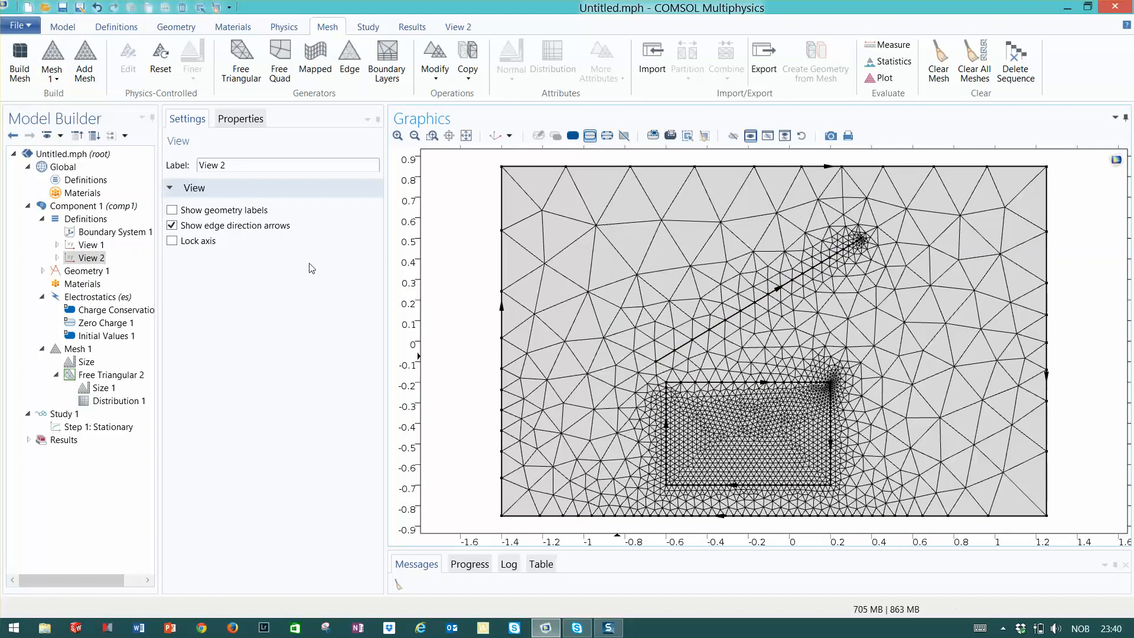
Turn off reverse direction in the Distribution settings and build all
click(106, 401)
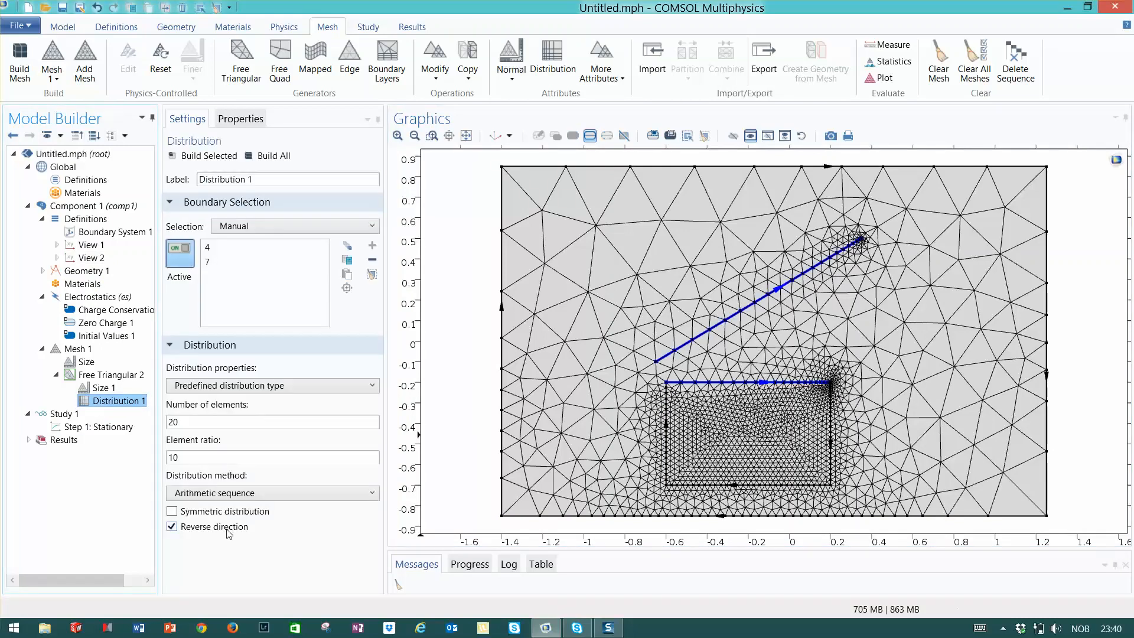
click(166, 526)
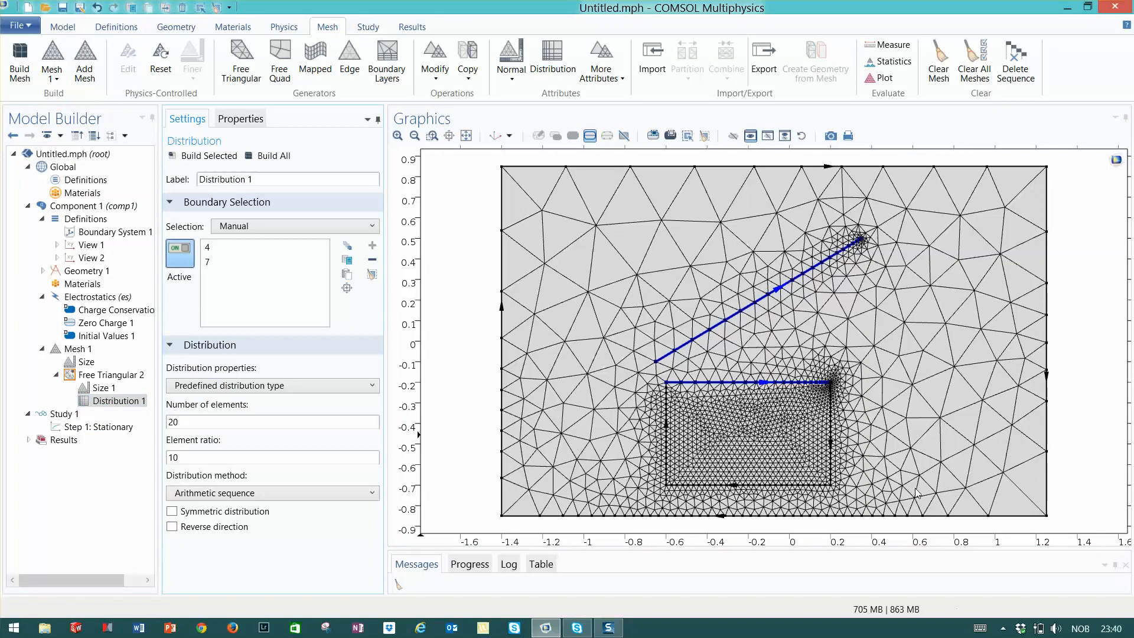
click(272, 156)
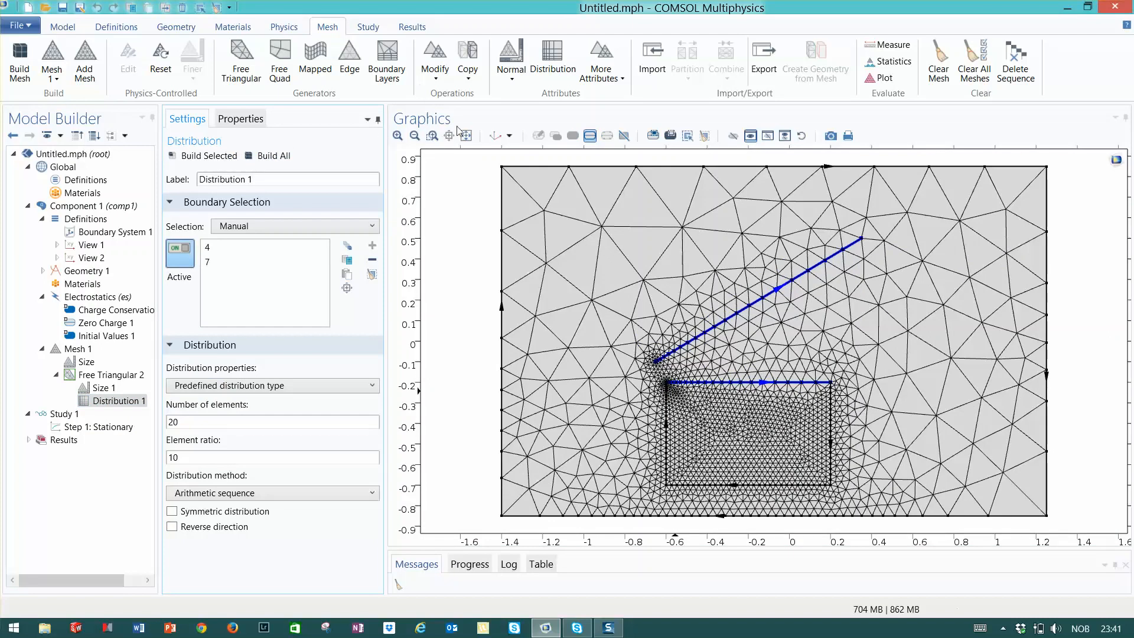
Reset the mesh sequence to the physics-controlled default settings
click(432, 136)
drag(616, 332, 754, 427)
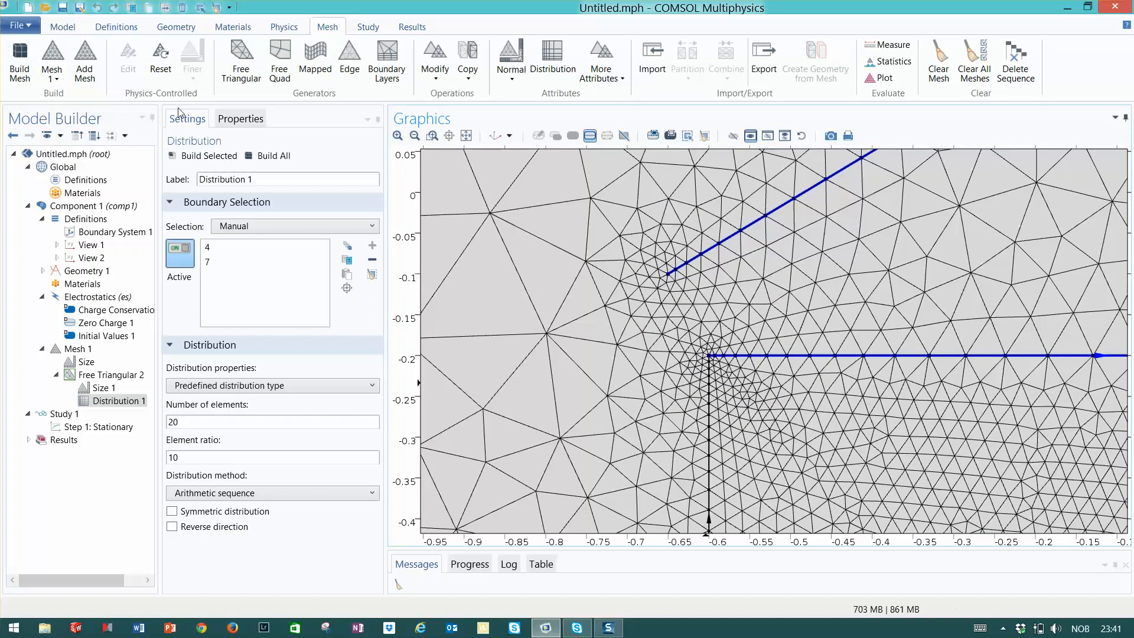
click(166, 65)
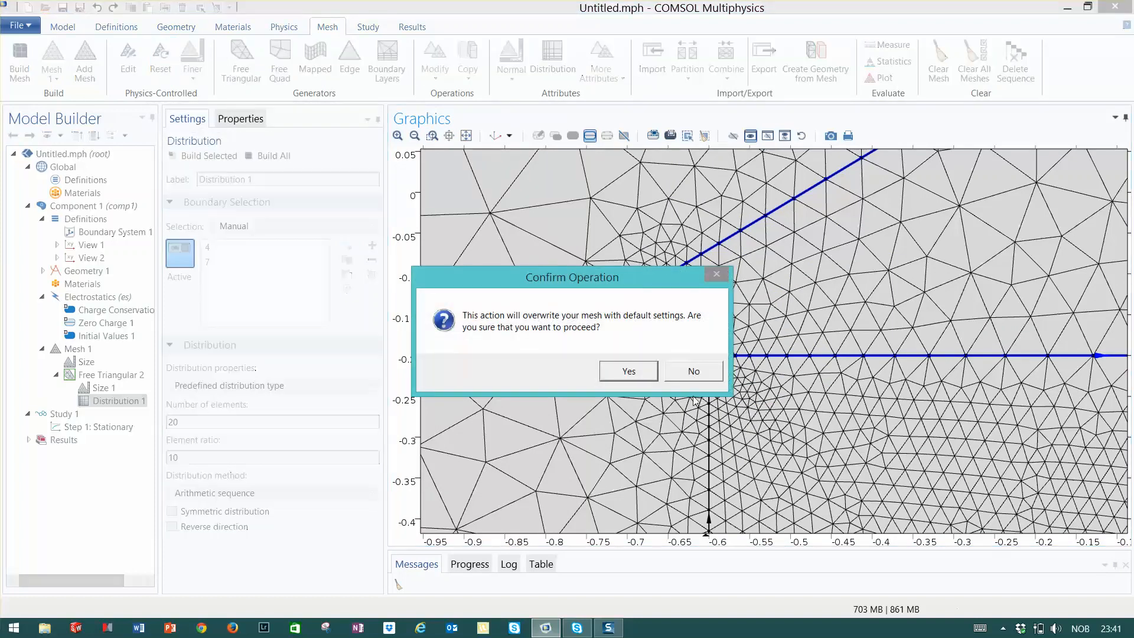
click(631, 372)
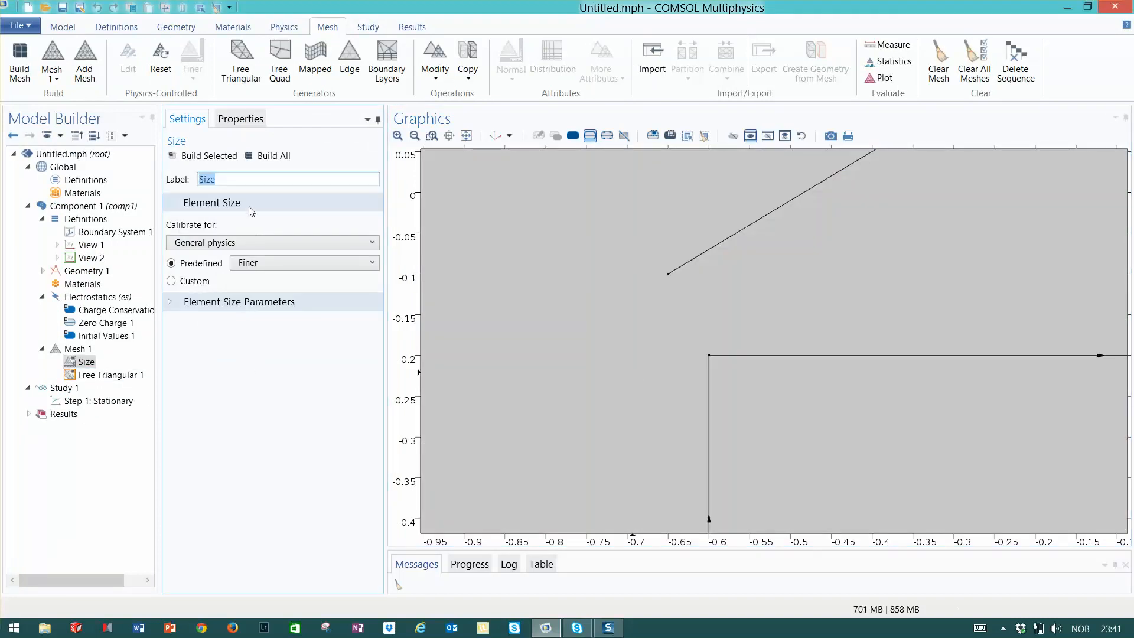
Build the default mesh, then delete the Free Triangular 1 operation
click(272, 156)
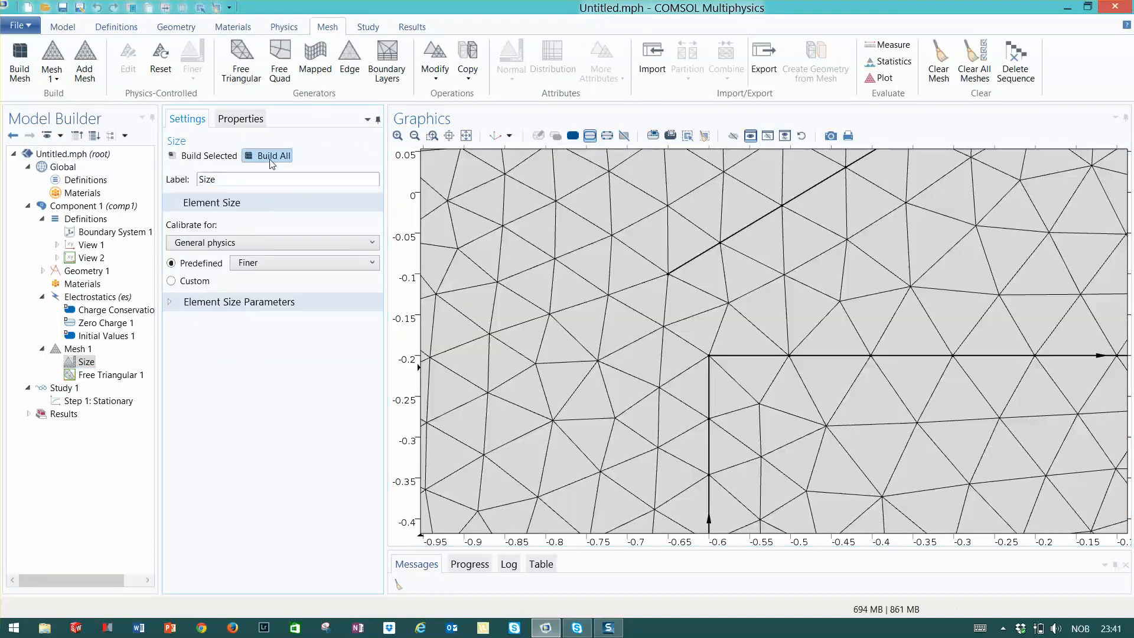
click(466, 135)
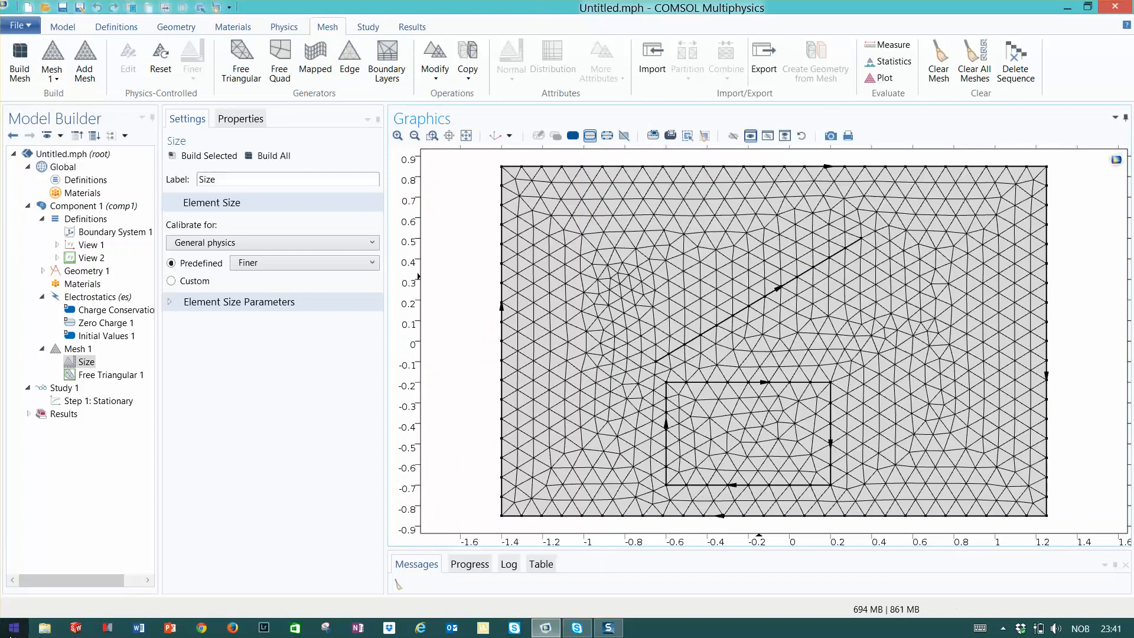
right_click(93, 376)
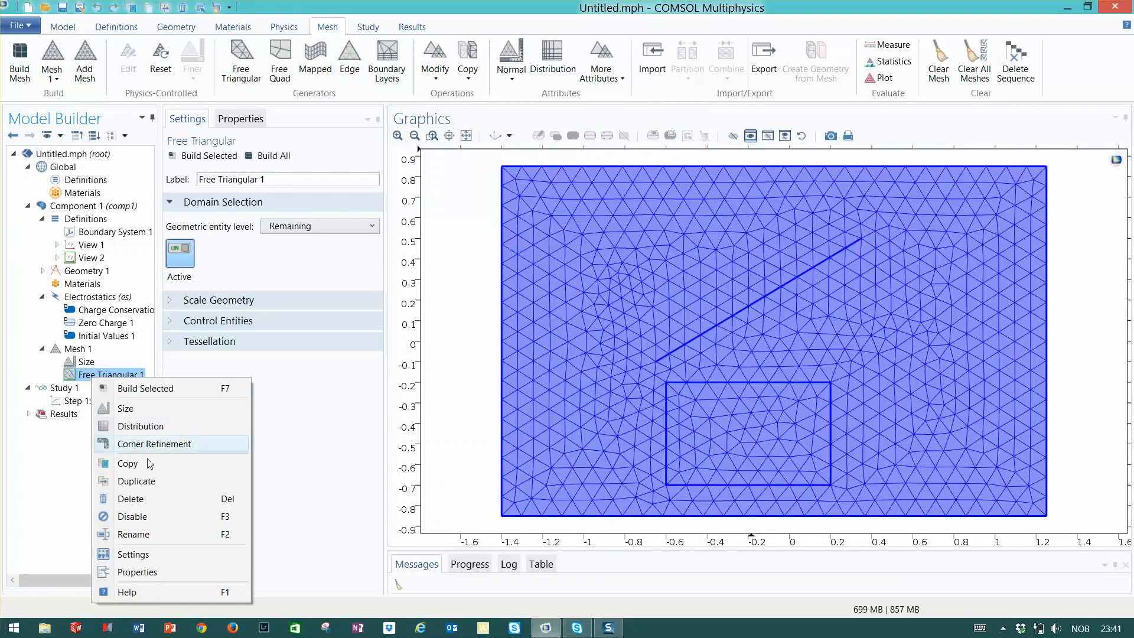
click(130, 499)
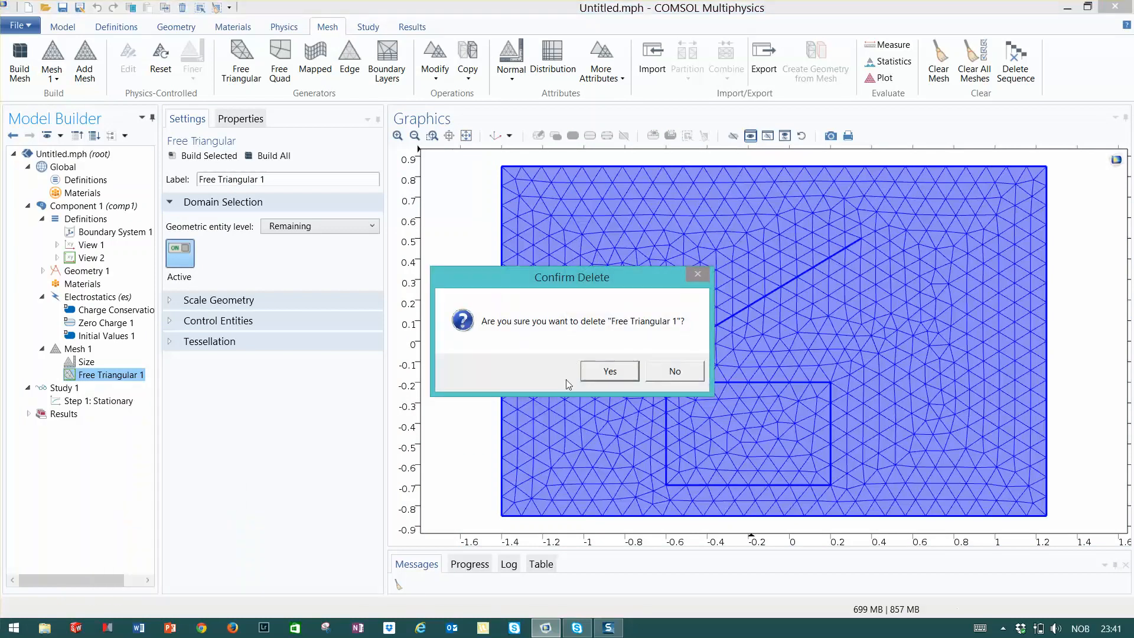
click(609, 371)
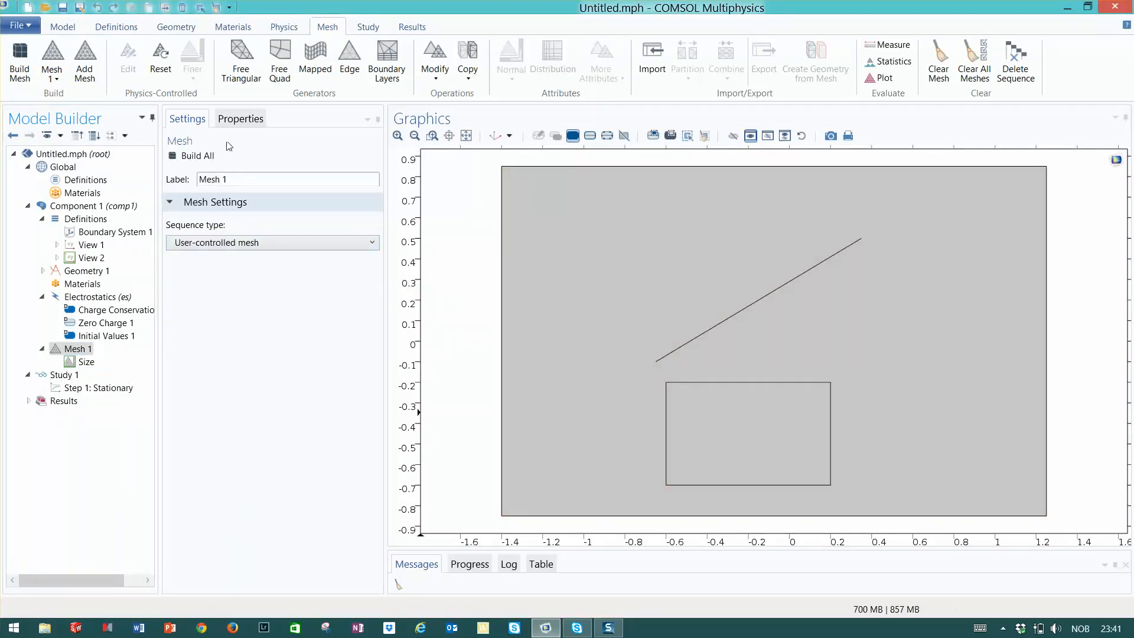
Add a Free Quad generator to the mesh and build all
click(203, 157)
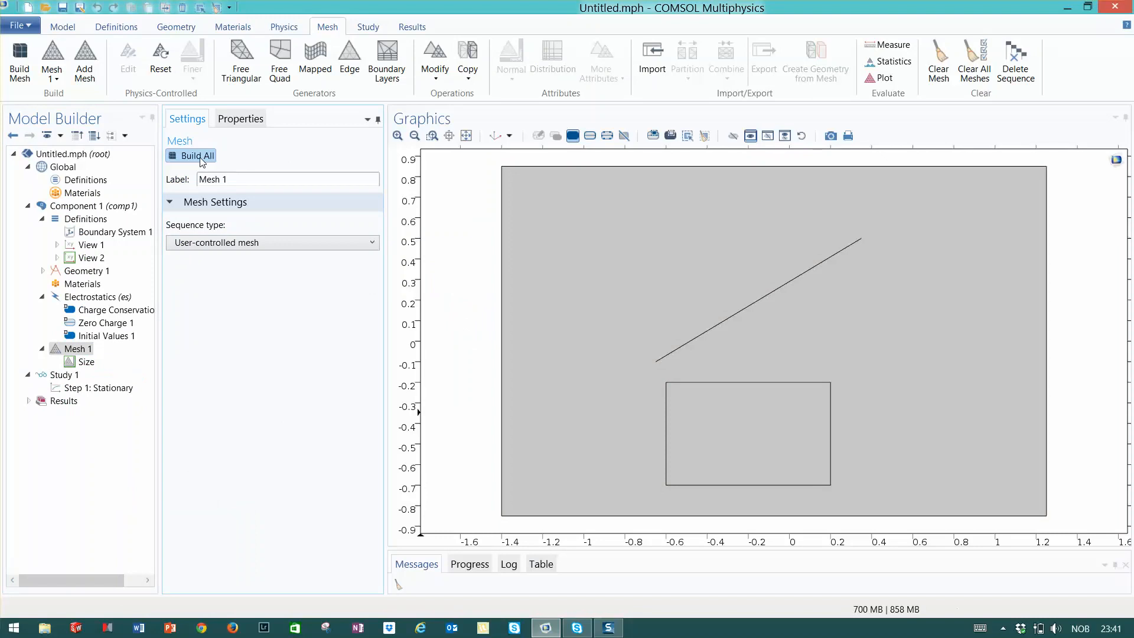
click(280, 64)
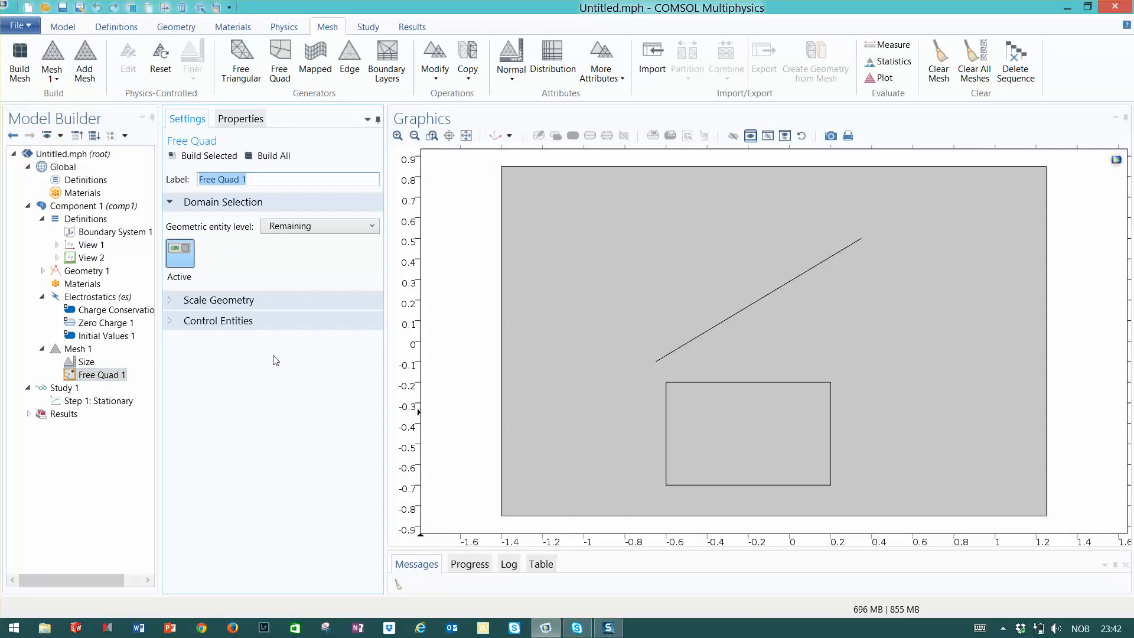
click(272, 158)
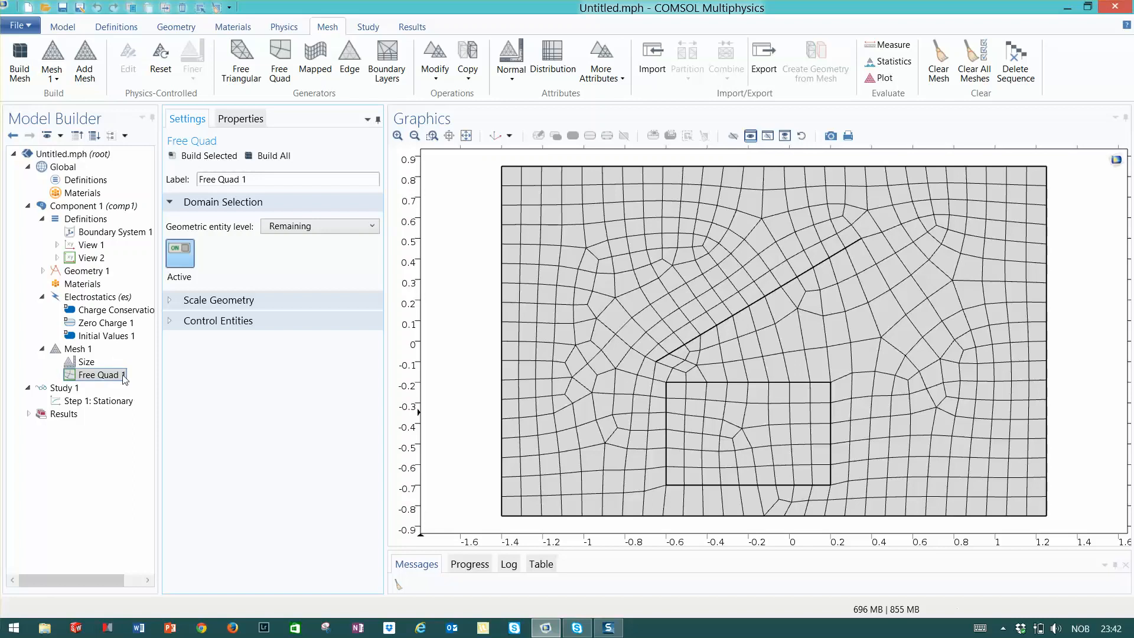
Set the mesh Size to the predefined Extra fine level and build all
click(85, 362)
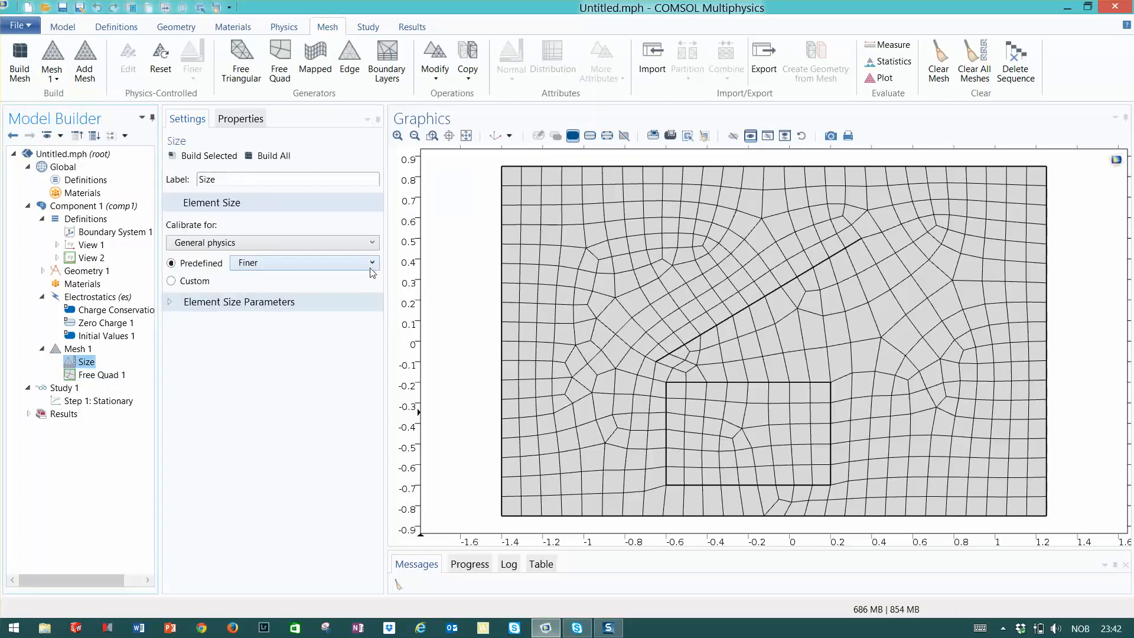
click(350, 263)
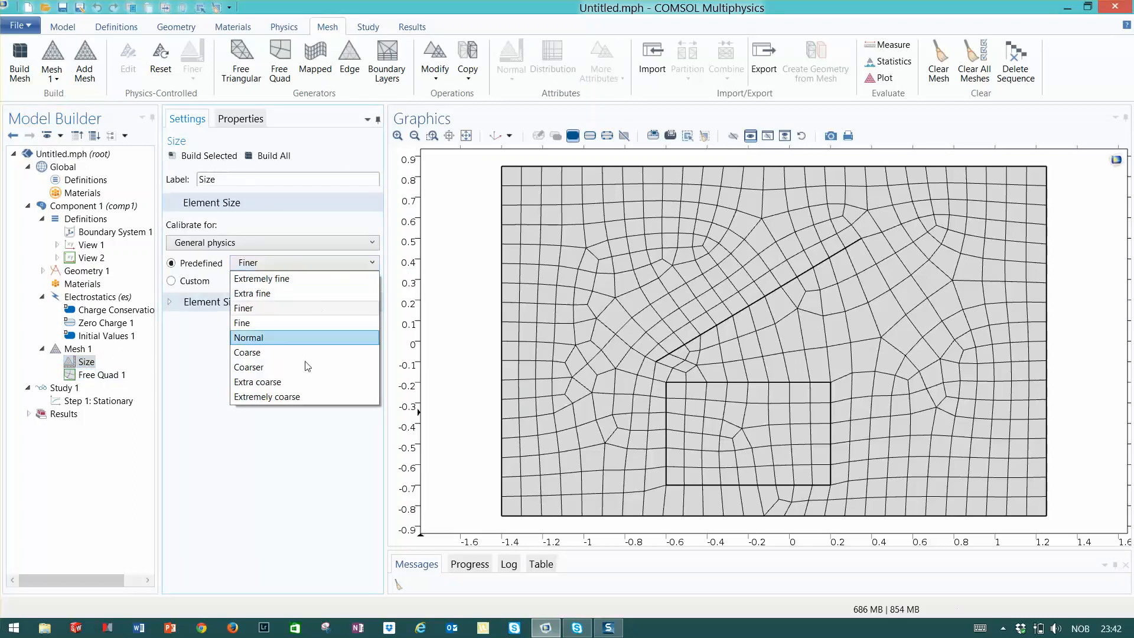
click(265, 296)
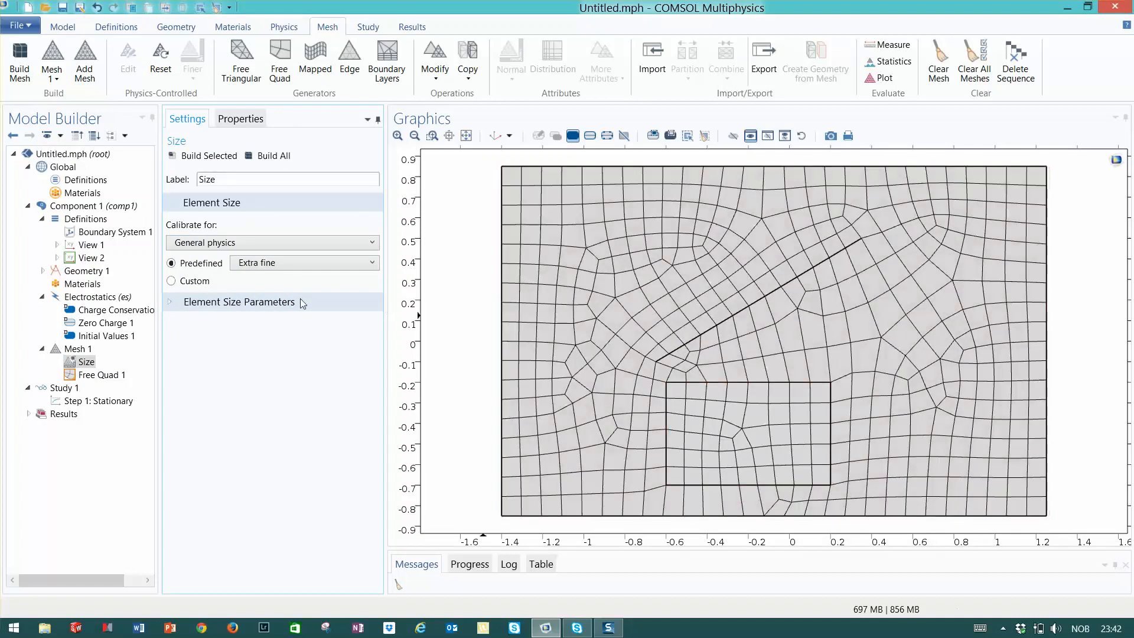
click(275, 156)
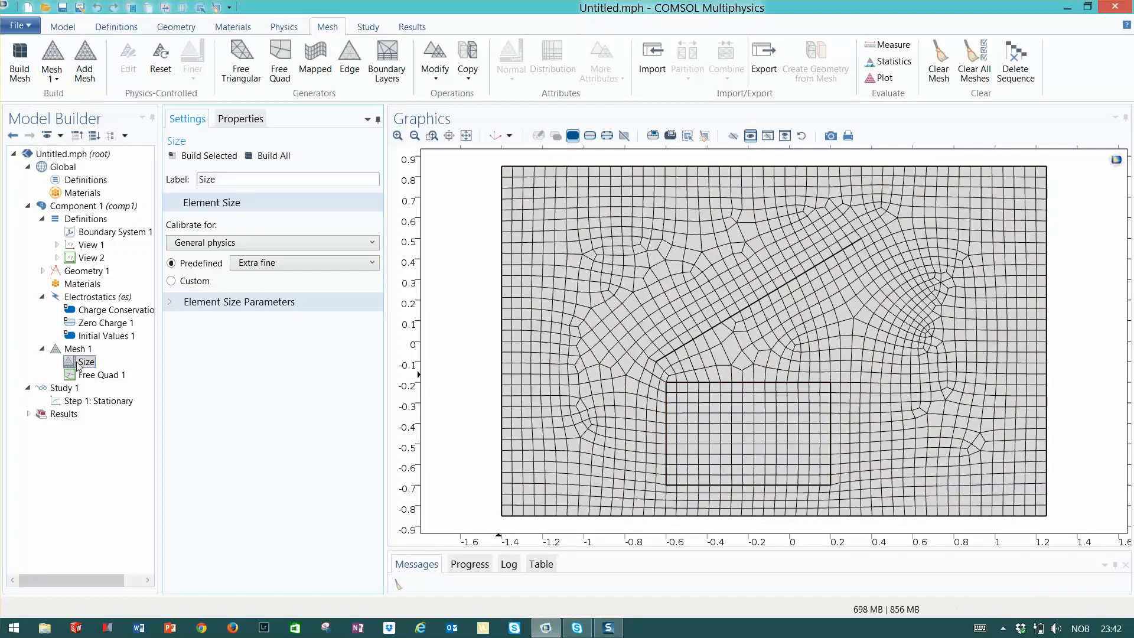
Add a Corner Refinement attribute to the Free Quad 1 operation
click(117, 377)
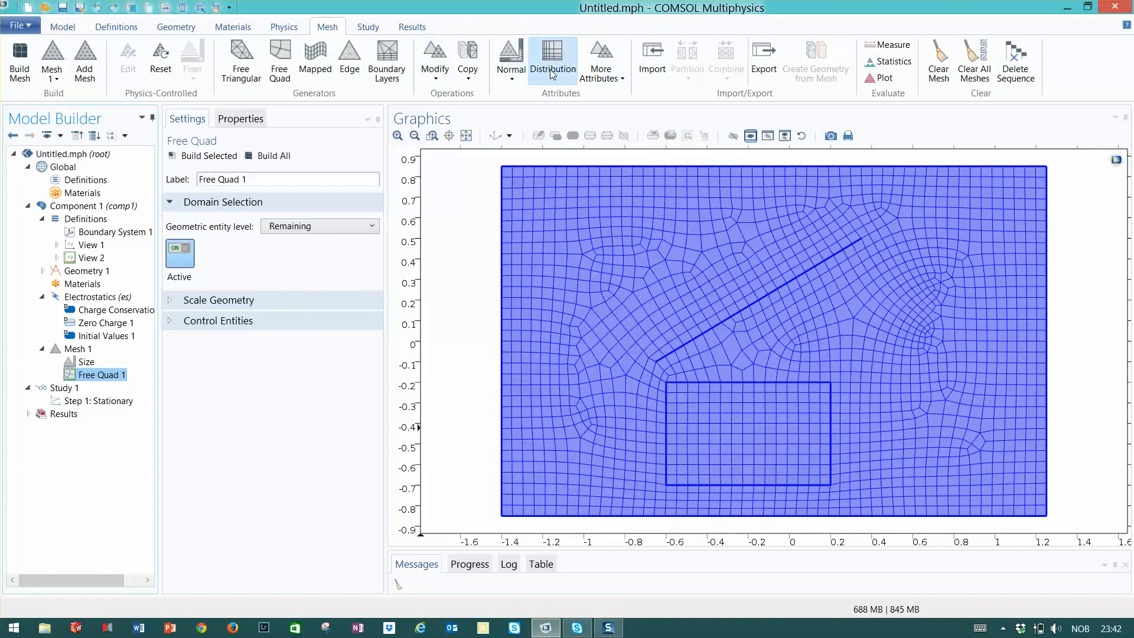
click(622, 80)
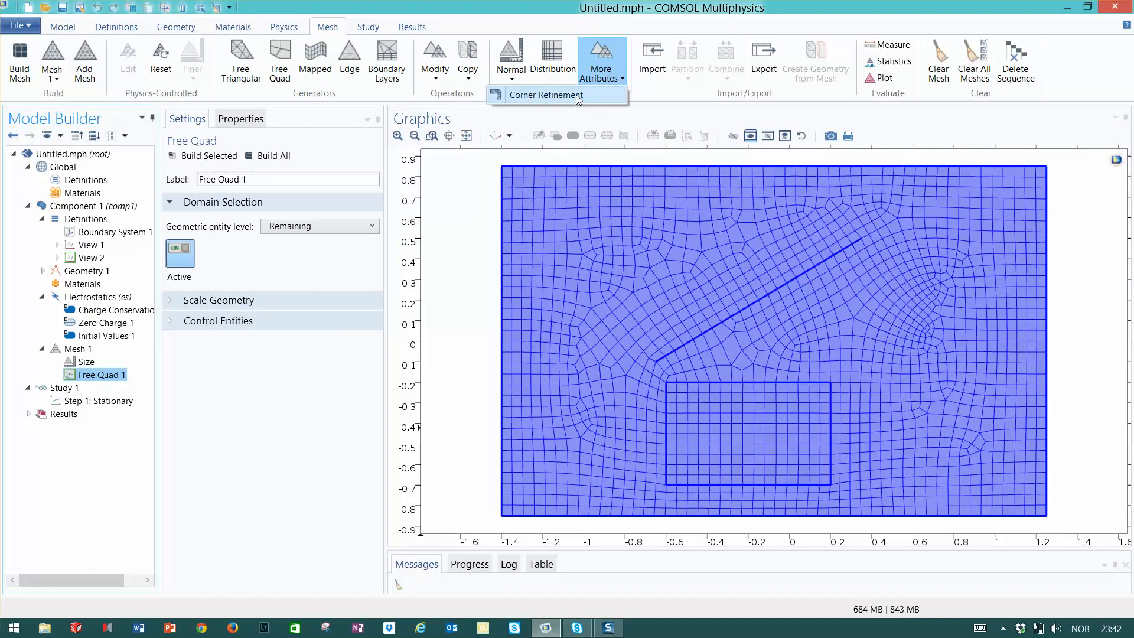
click(674, 96)
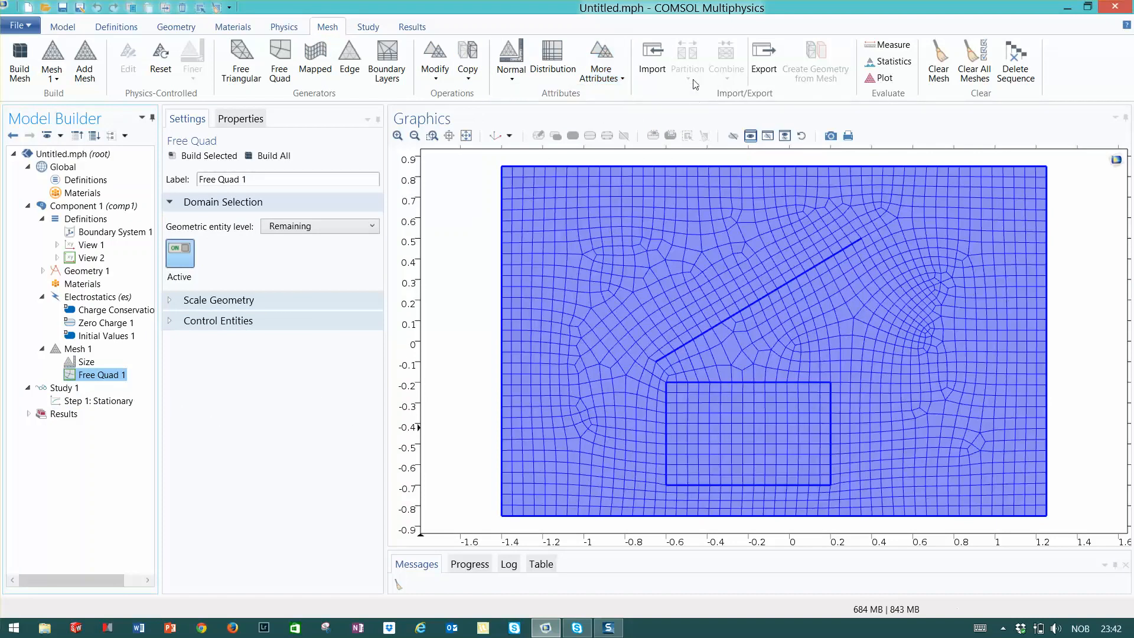
click(612, 79)
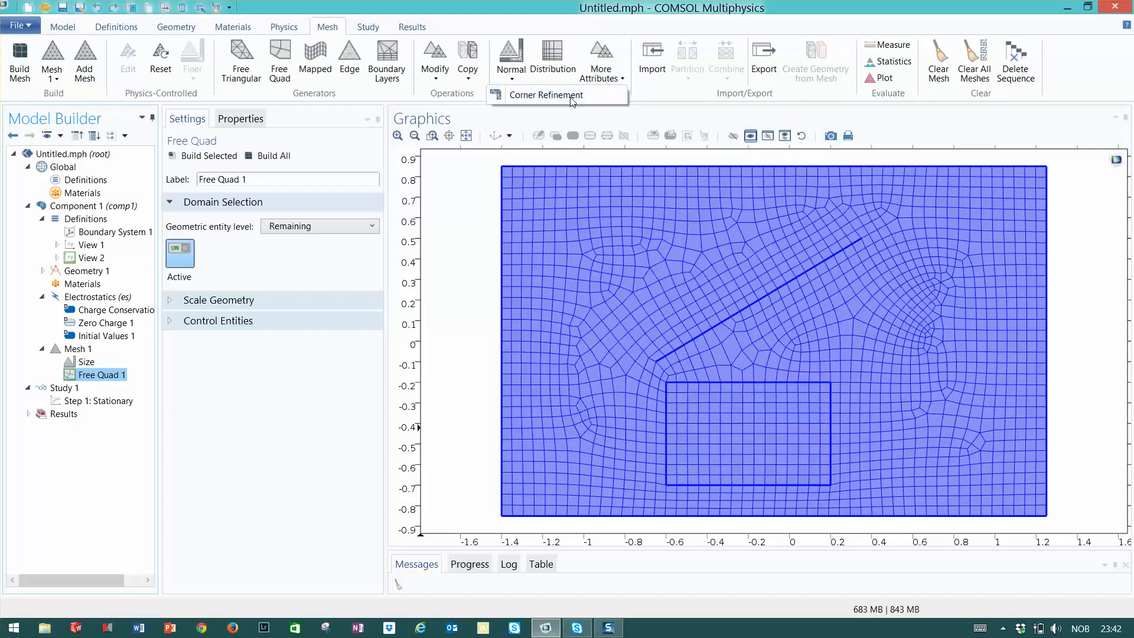
click(571, 97)
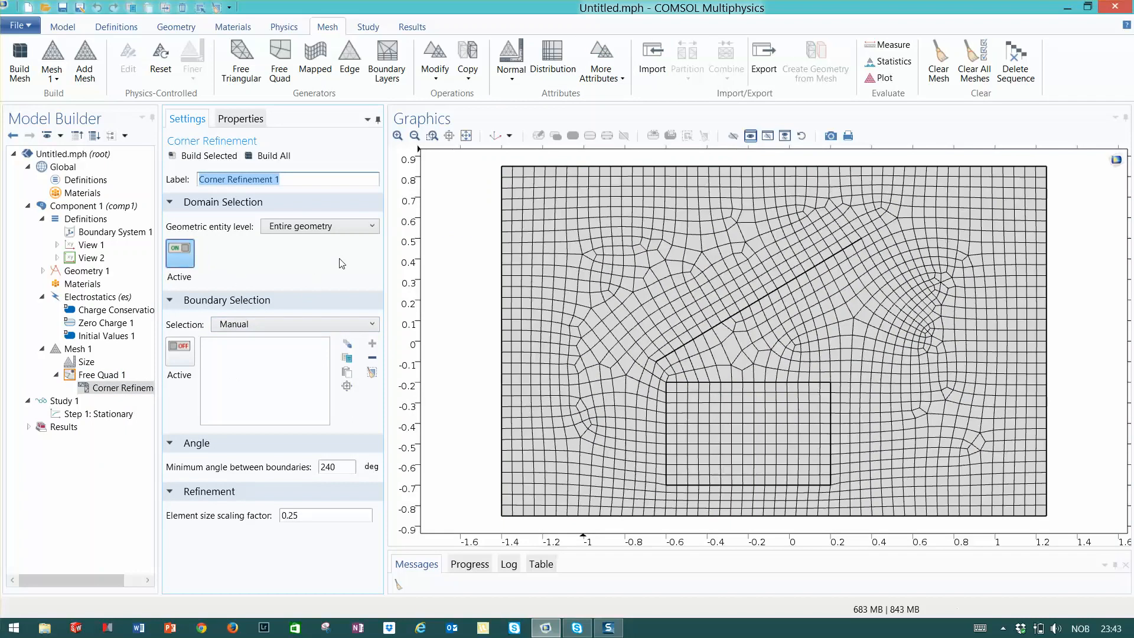
click(337, 228)
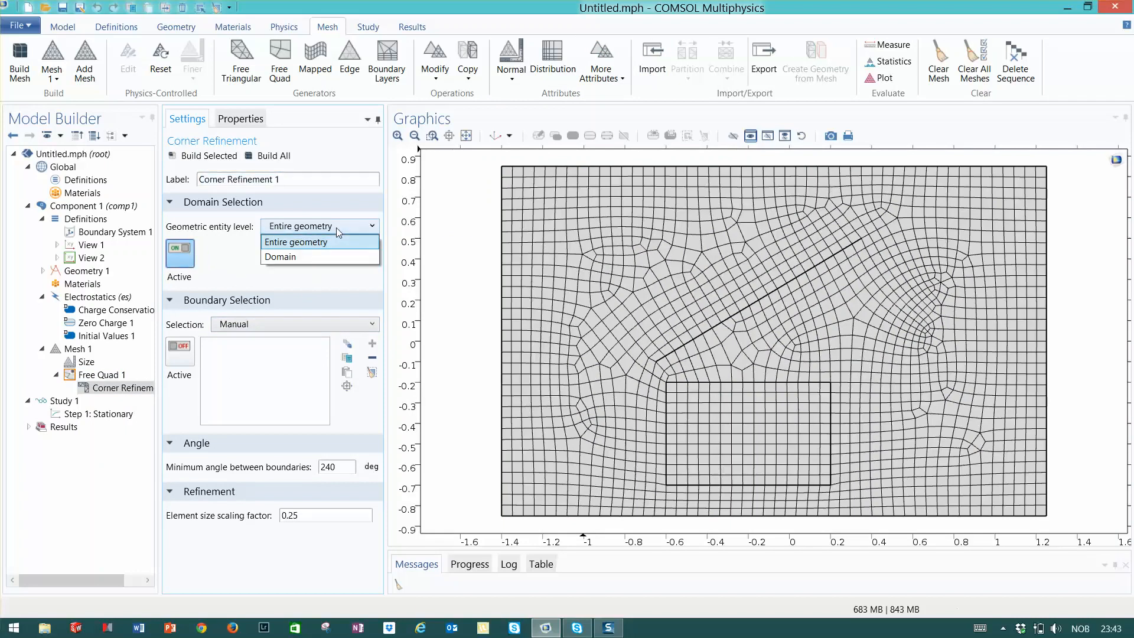
click(336, 228)
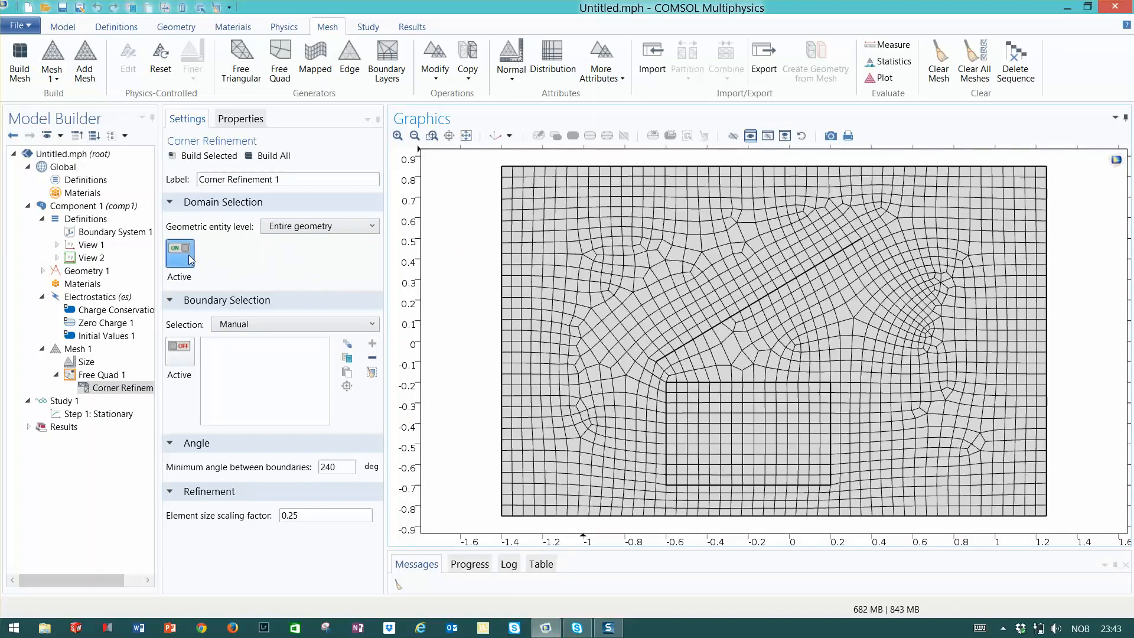
click(372, 229)
click(350, 230)
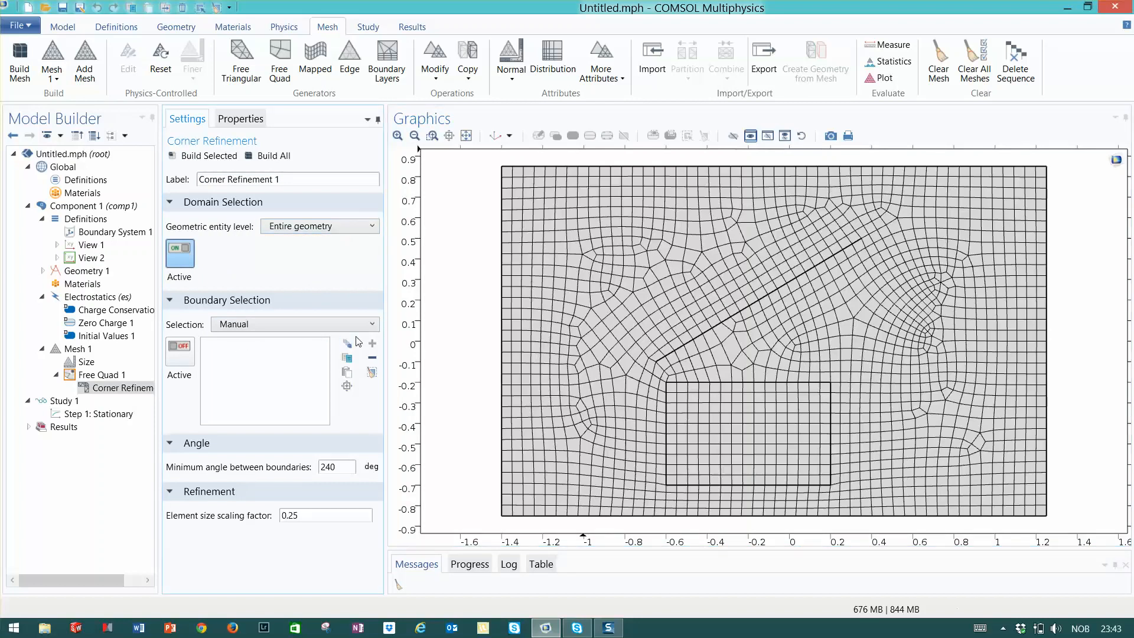
Apply the corner refinement to boundaries 7 and 5 at the inner rectangle's upper-left corner and build all
click(372, 325)
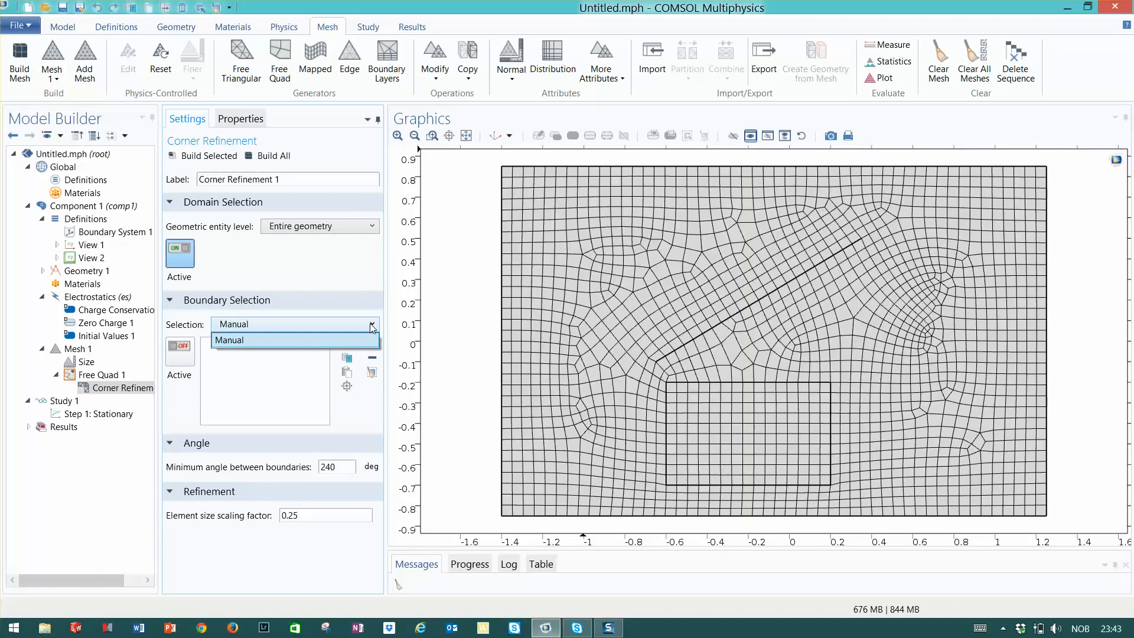
click(299, 339)
click(185, 355)
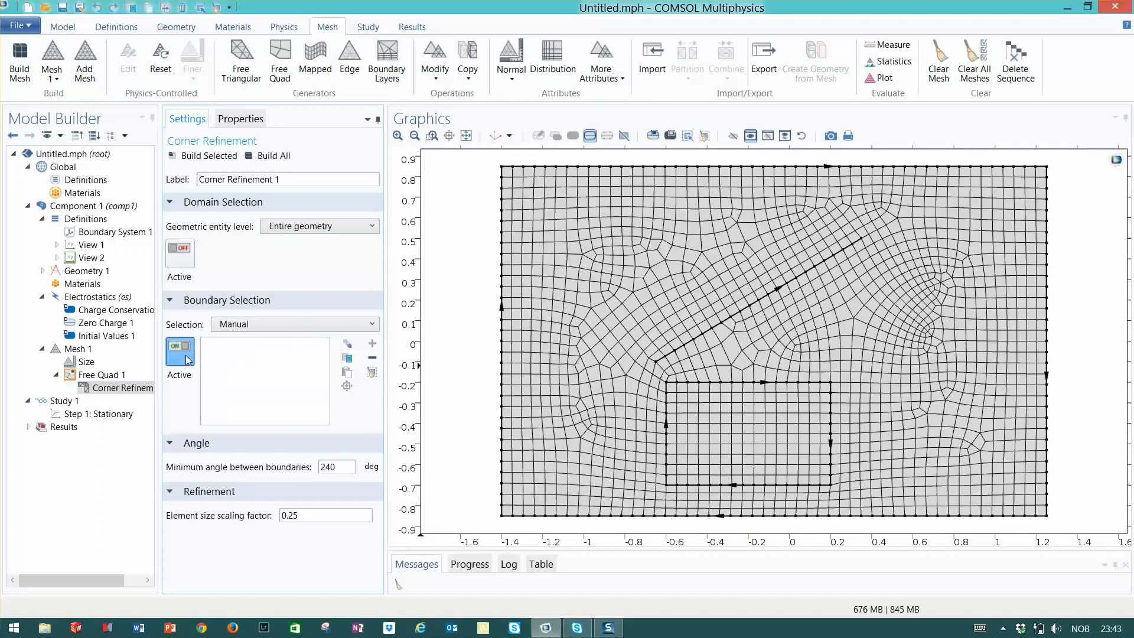
click(738, 381)
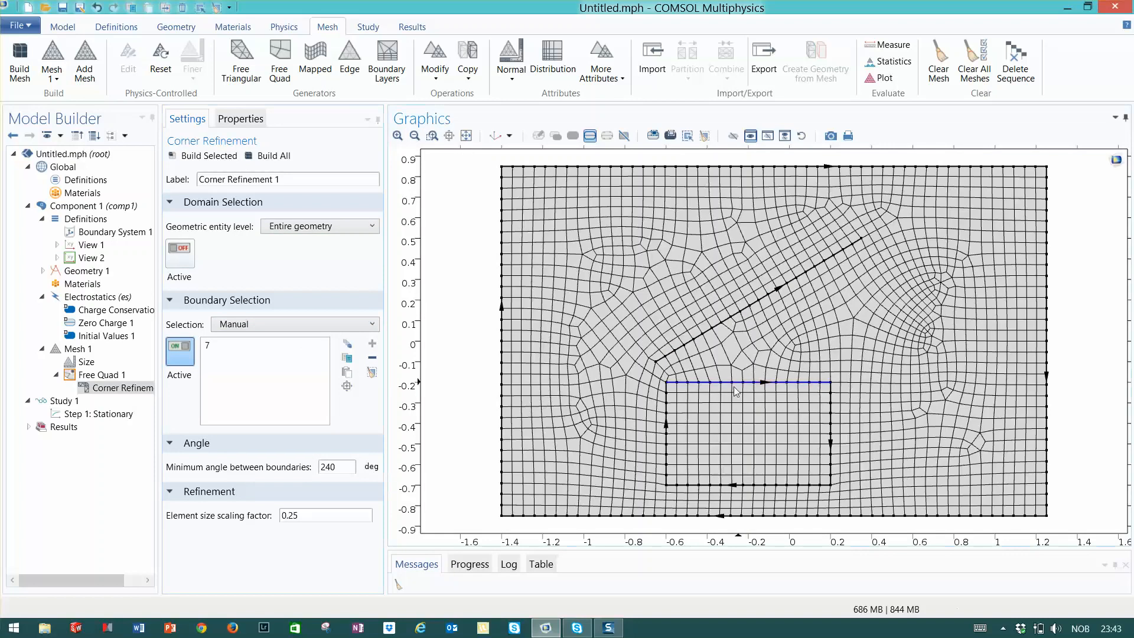
click(668, 417)
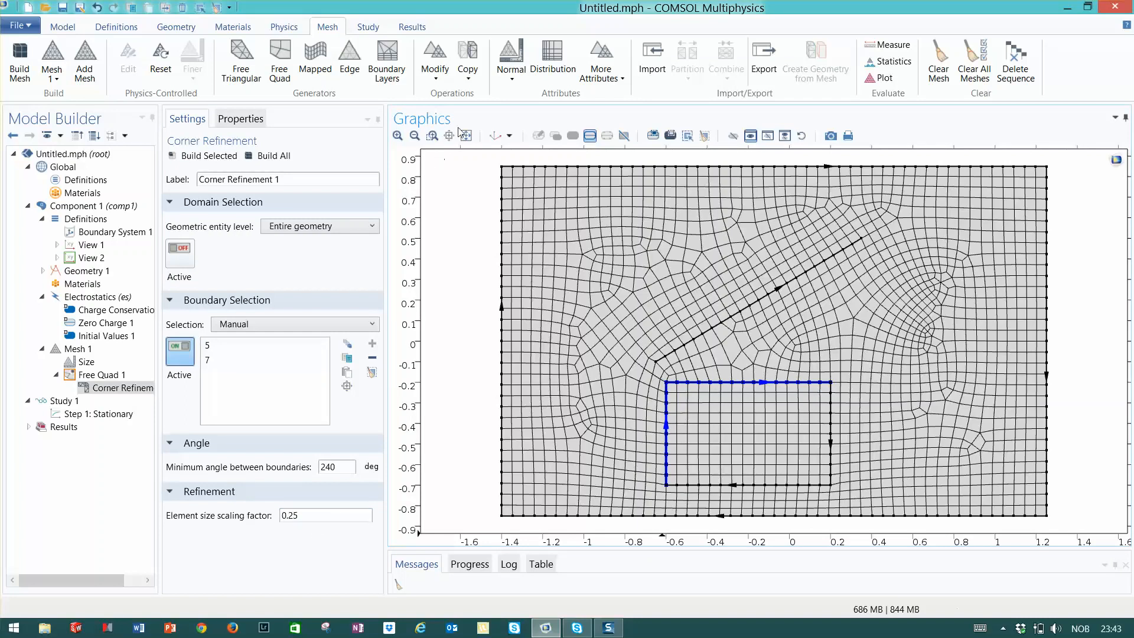
click(272, 156)
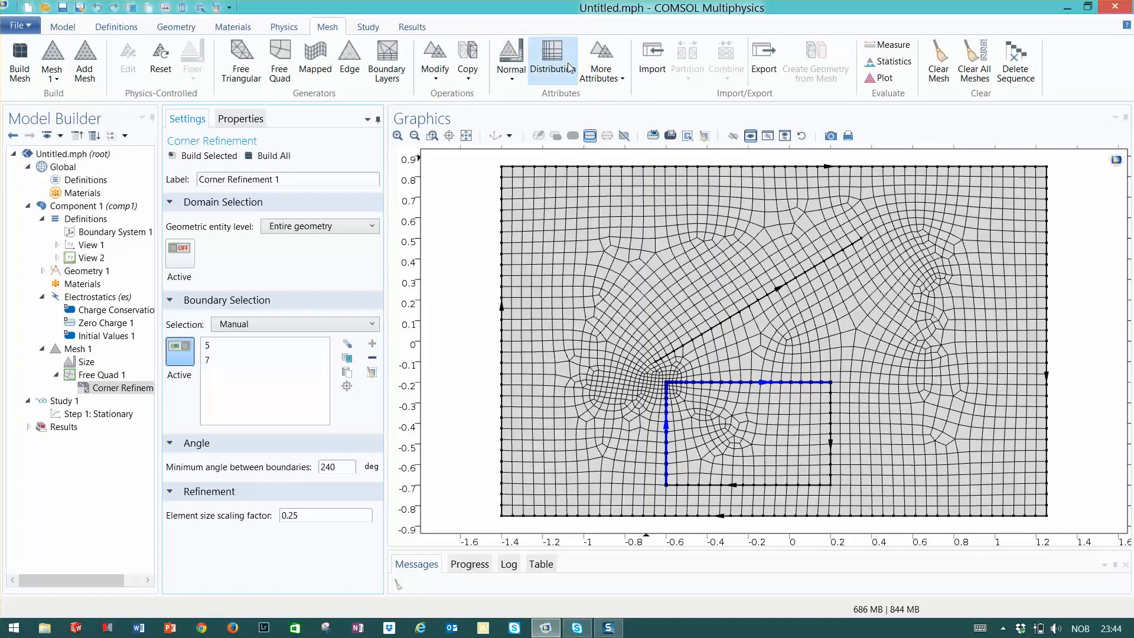
Add a Distribution attribute to Free Quad 1 and select the diagonal boundary line
click(620, 84)
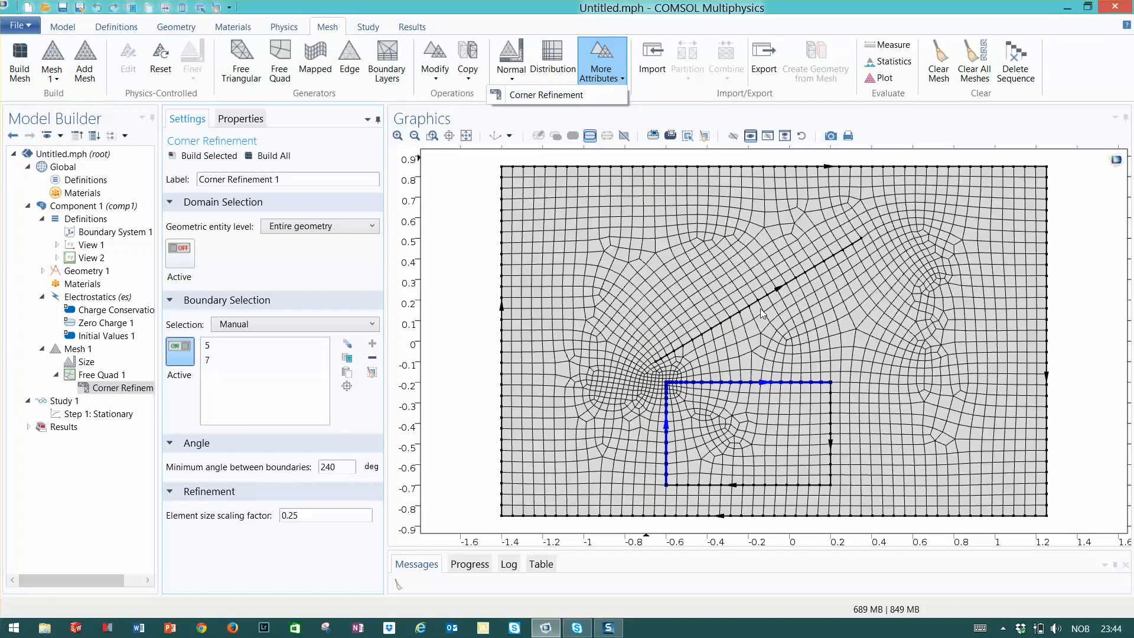
click(89, 374)
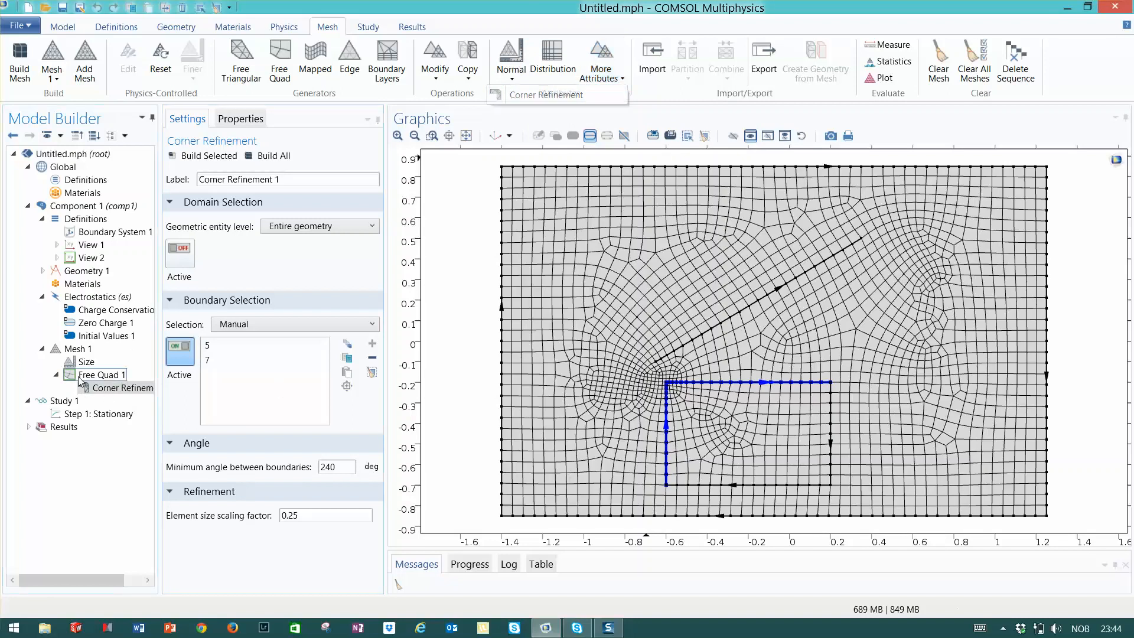
right_click(78, 375)
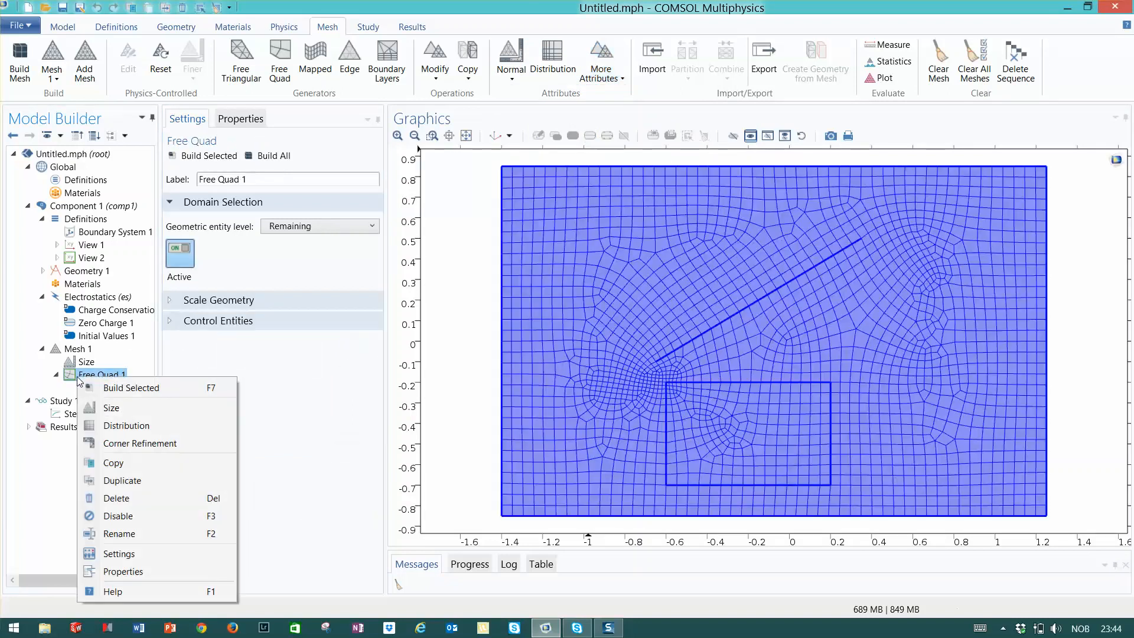
click(127, 425)
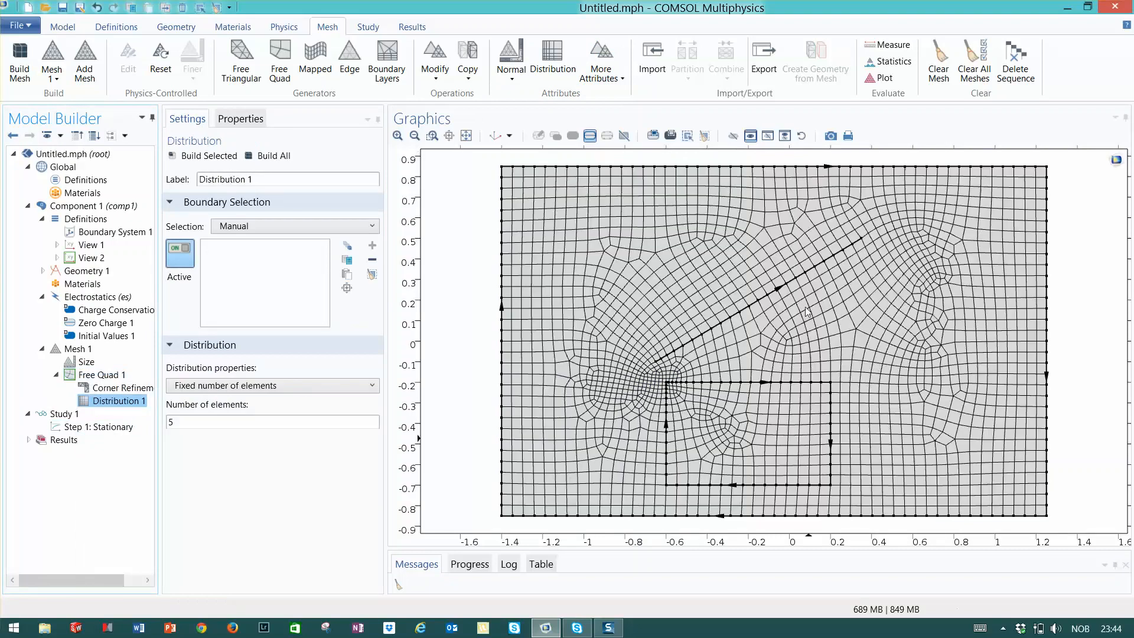
click(757, 305)
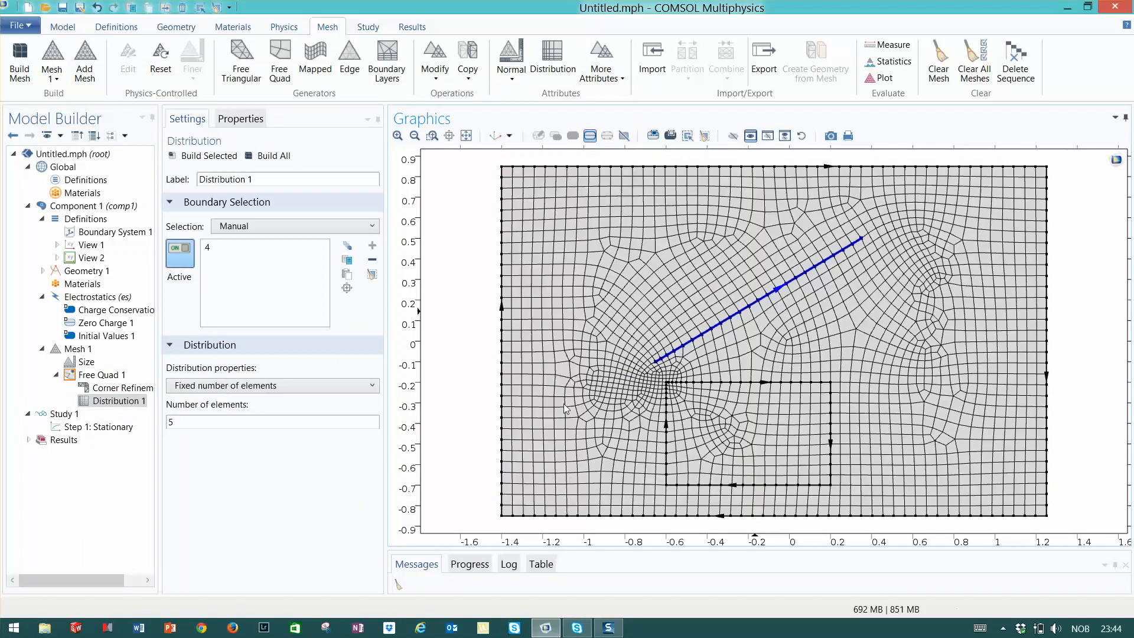
Set a predefined distribution type with 15 elements and an element ratio of 7, then build all
click(306, 386)
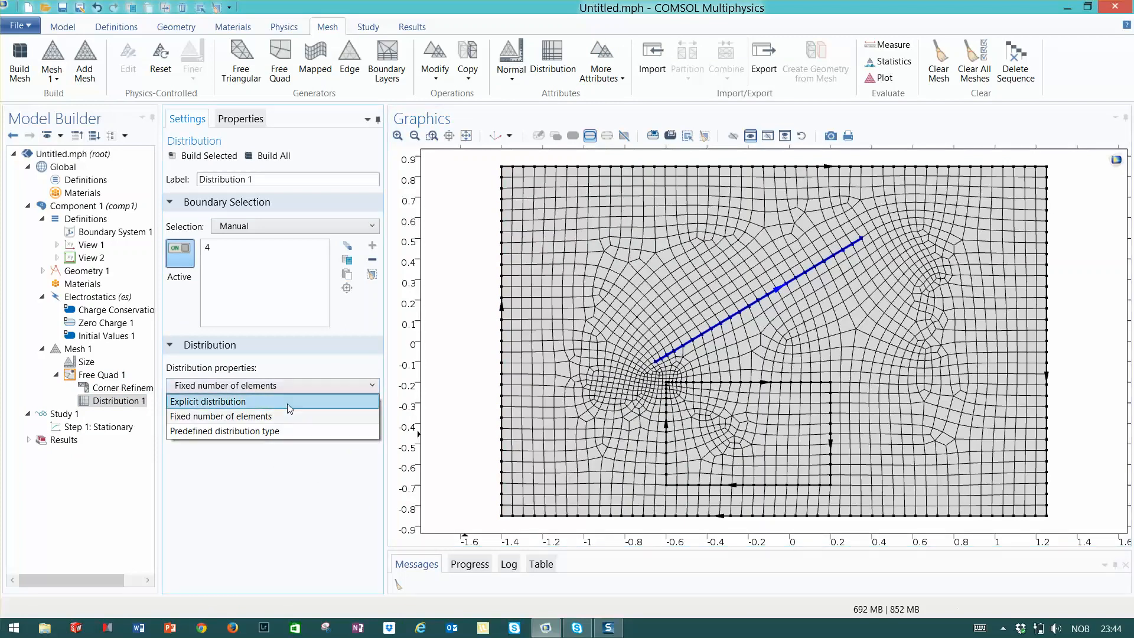
click(272, 430)
click(184, 423)
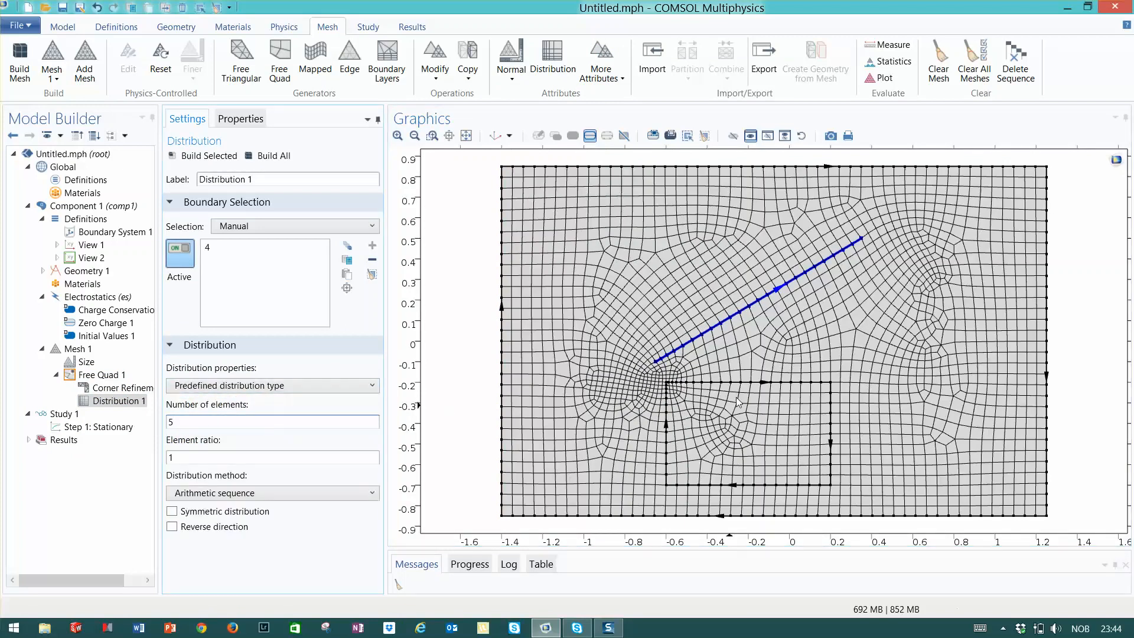
text(15)
key(BackSpace)
key(BackSpace)
key(BackSpace)
text(15)
click(218, 451)
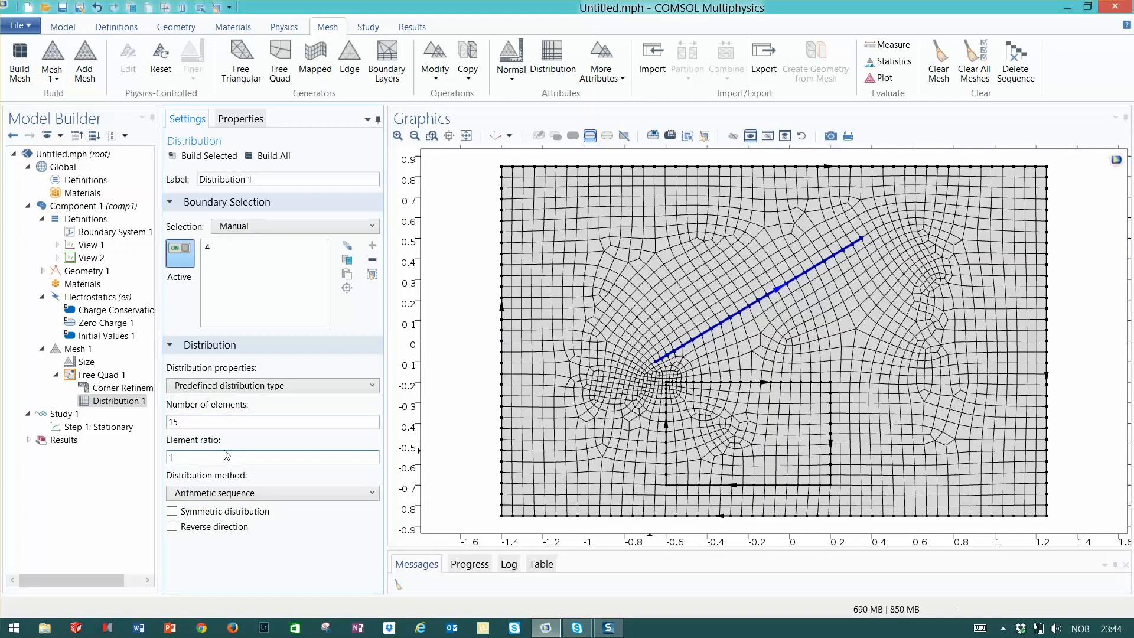
text(7)
click(285, 158)
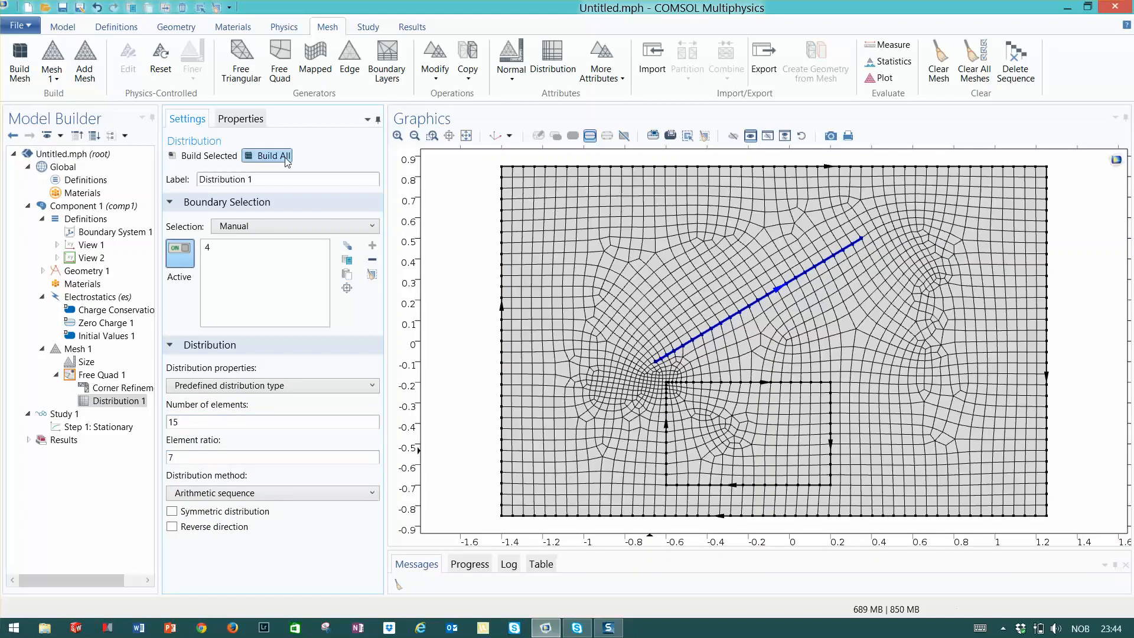